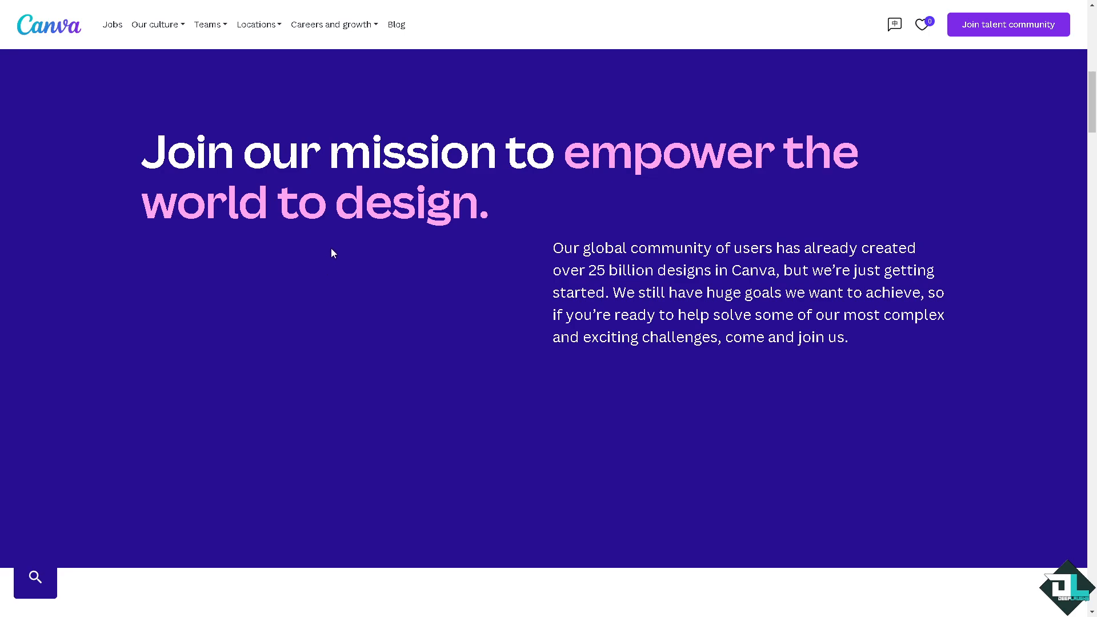
Step: Open the form for joining Canva's talent community and enlarge the page to read its fields
{"action": "left_click", "coordinate": [1001, 31]}
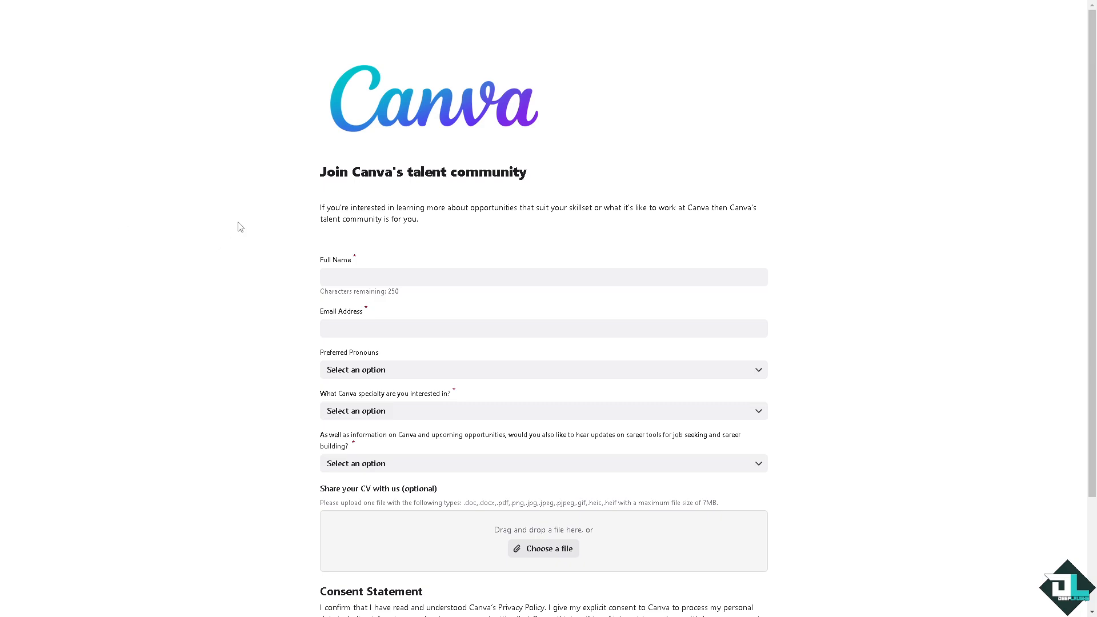
{"action": "key", "text": "ctrl+plus"}
{"action": "key", "text": "ctrl+plus"}
{"action": "key", "text": "ctrl+plus"}
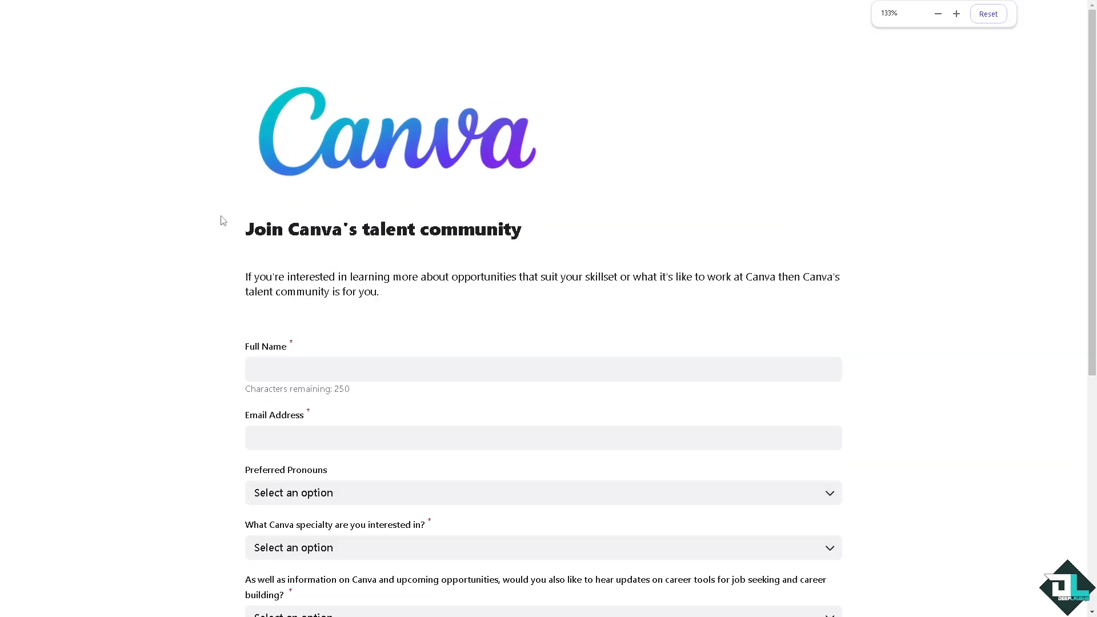
{"action": "scroll", "coordinate": [152, 262], "scroll_direction": "down", "scroll_amount": 1}
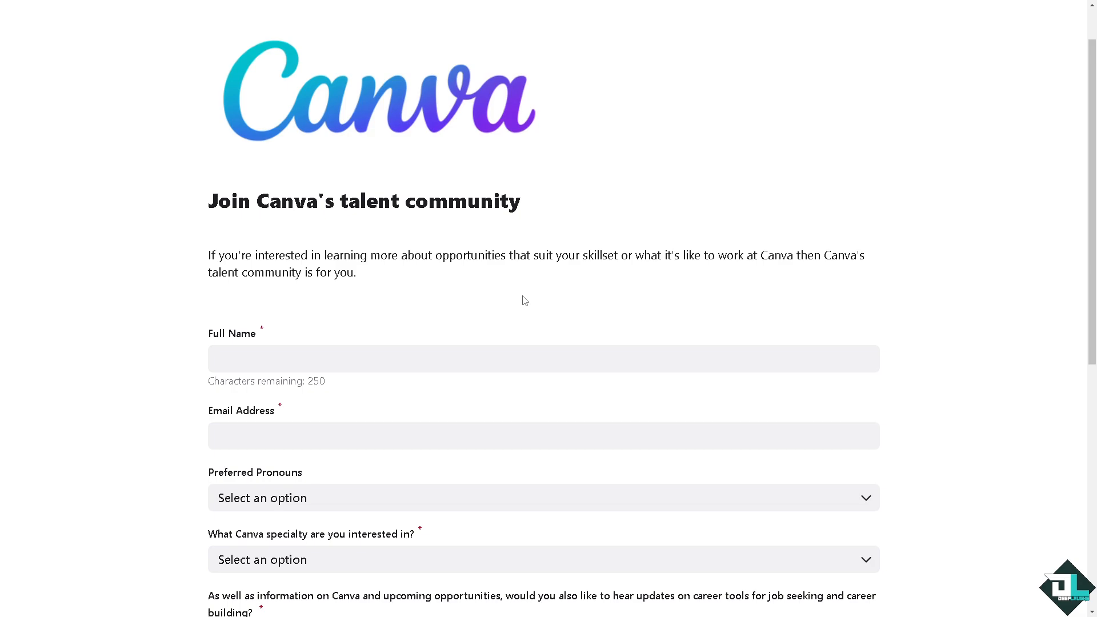
{"action": "scroll", "coordinate": [525, 301], "scroll_direction": "down", "scroll_amount": 2}
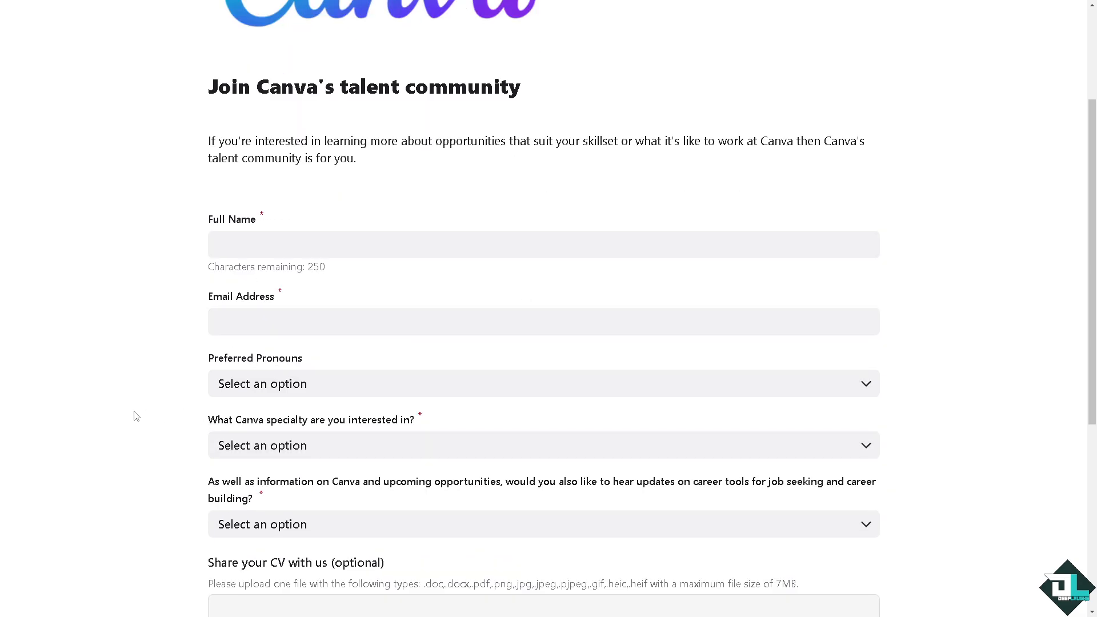
{"action": "scroll", "coordinate": [137, 417], "scroll_direction": "down", "scroll_amount": 1}
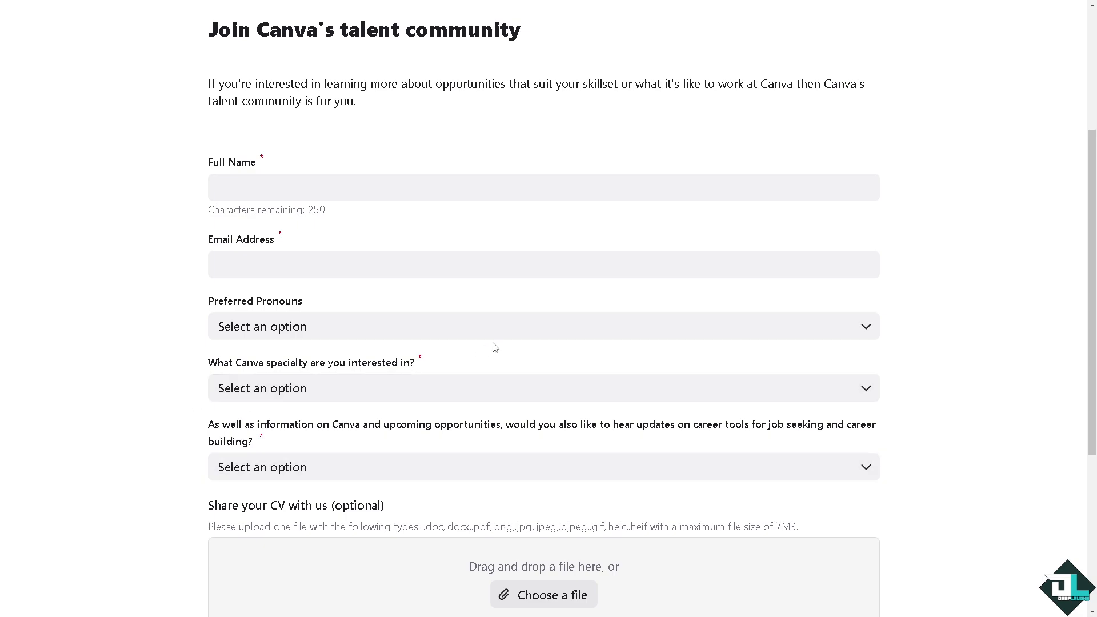
Step: Examine the available choices for preferred pronouns and Canva specialty without selecting any
{"action": "left_click", "coordinate": [552, 334]}
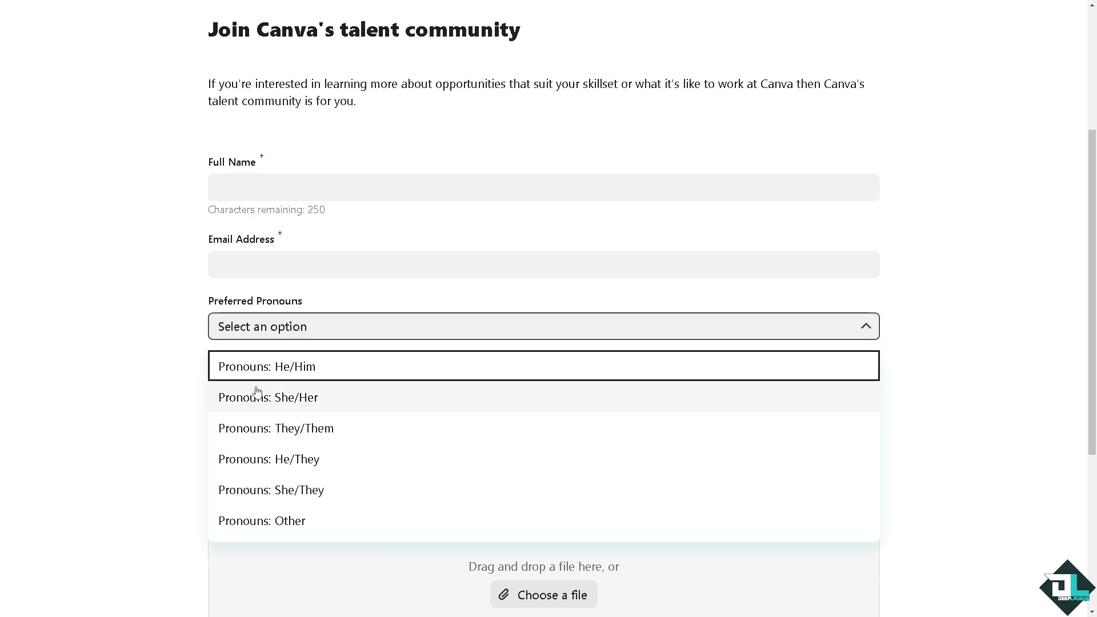
{"action": "left_click", "coordinate": [129, 385]}
{"action": "left_click", "coordinate": [362, 387]}
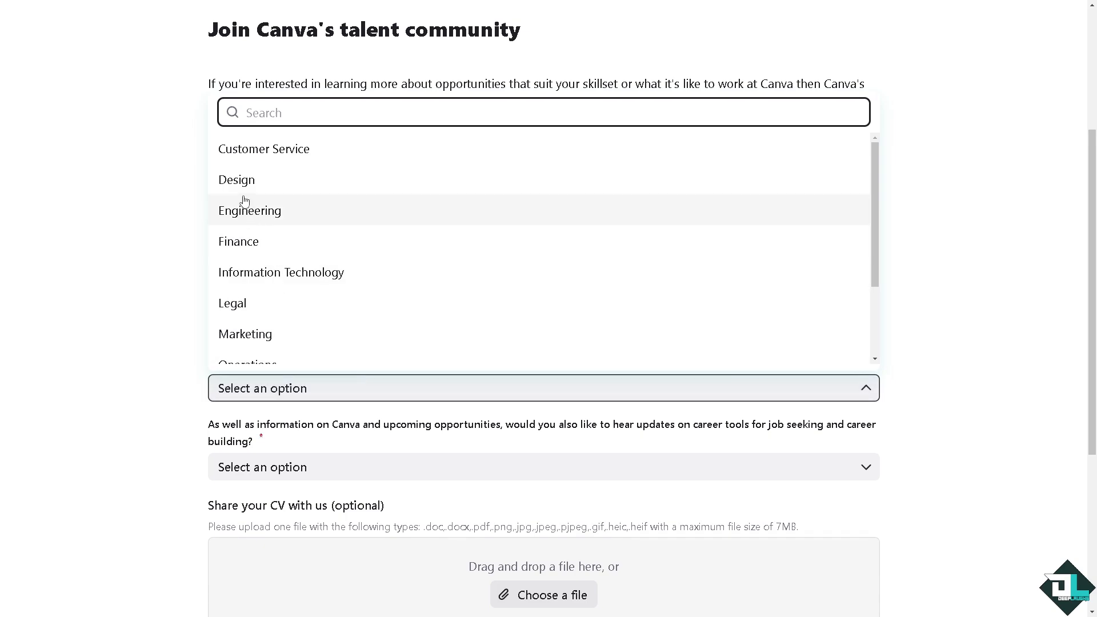
{"action": "scroll", "coordinate": [254, 242], "scroll_direction": "down", "scroll_amount": 2}
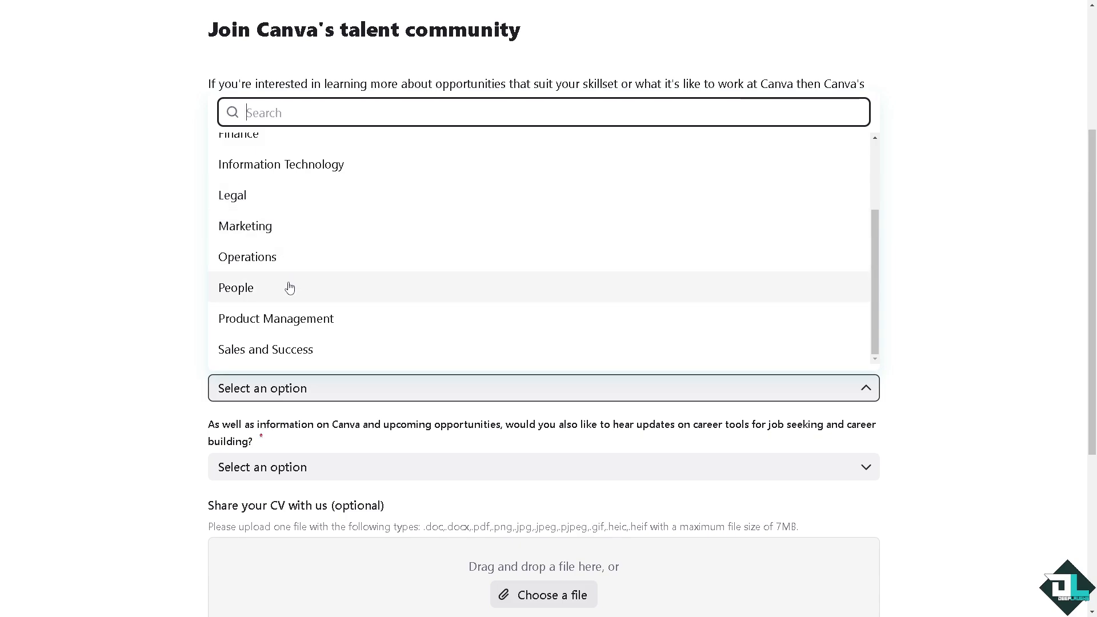
{"action": "left_click", "coordinate": [91, 360]}
Step: Check the choices for career tool updates and read the accepted file types for the CV upload
{"action": "scroll", "coordinate": [116, 413], "scroll_direction": "down", "scroll_amount": 3}
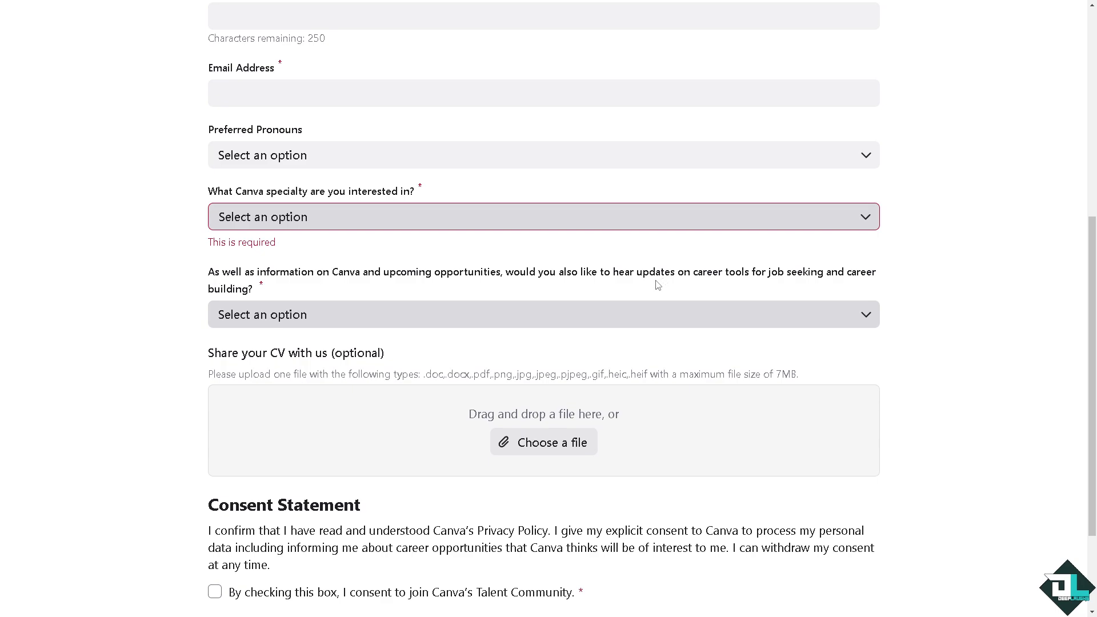
{"action": "left_click", "coordinate": [864, 315]}
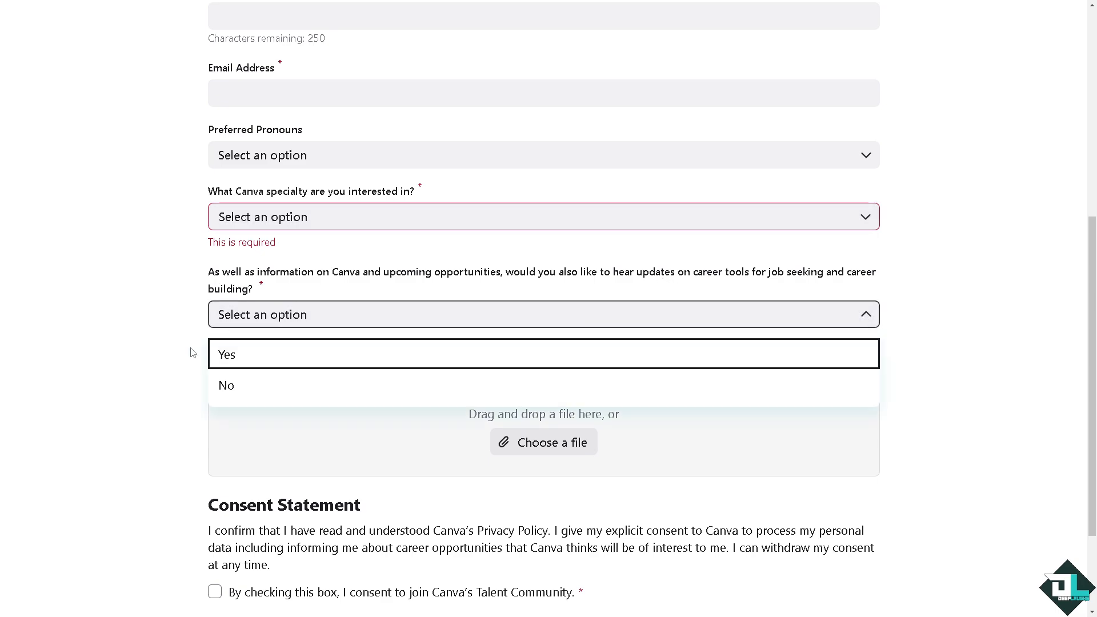
{"action": "left_click", "coordinate": [143, 310]}
{"action": "scroll", "coordinate": [194, 357], "scroll_direction": "down", "scroll_amount": 2}
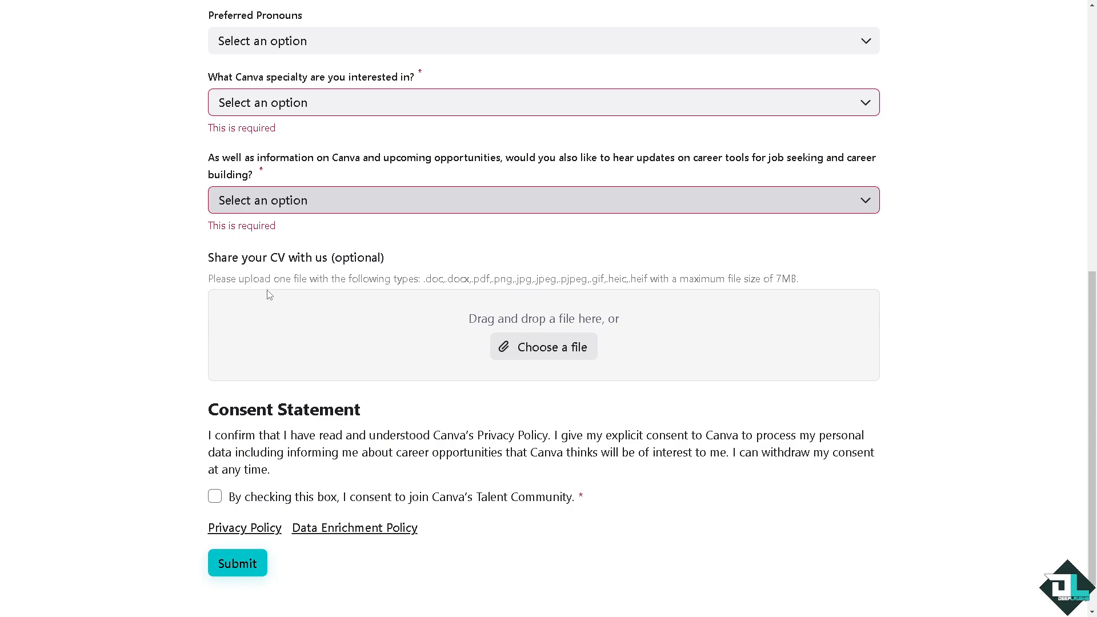
{"action": "left_click_drag", "start_coordinate": [427, 278], "coordinate": [644, 260]}
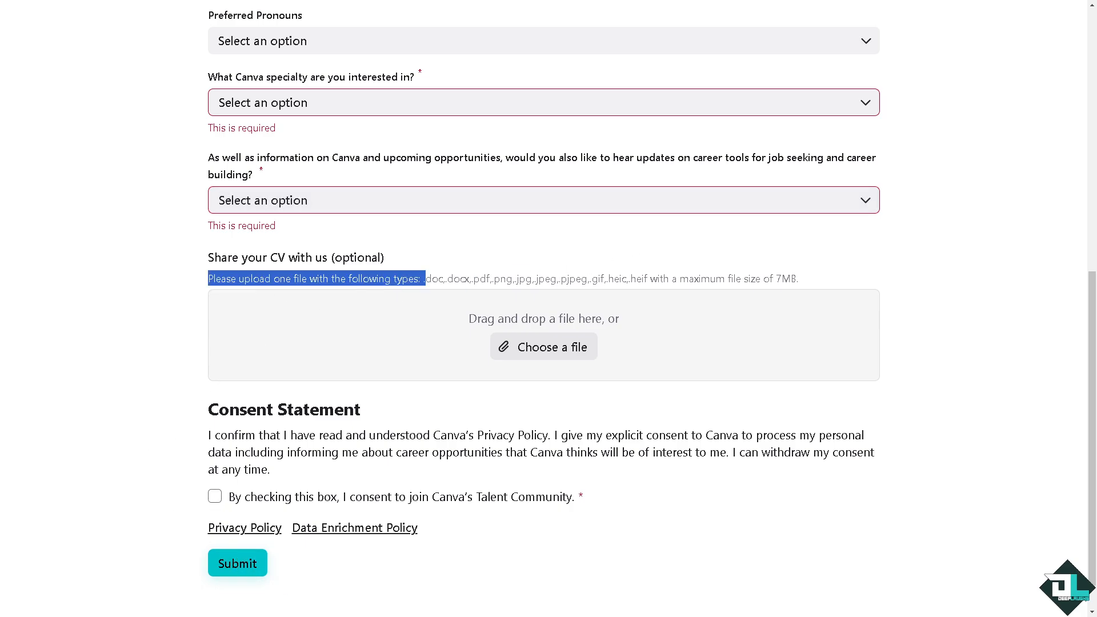
{"action": "scroll", "coordinate": [91, 370], "scroll_direction": "up", "scroll_amount": 5}
{"action": "scroll", "coordinate": [92, 370], "scroll_direction": "up", "scroll_amount": 4}
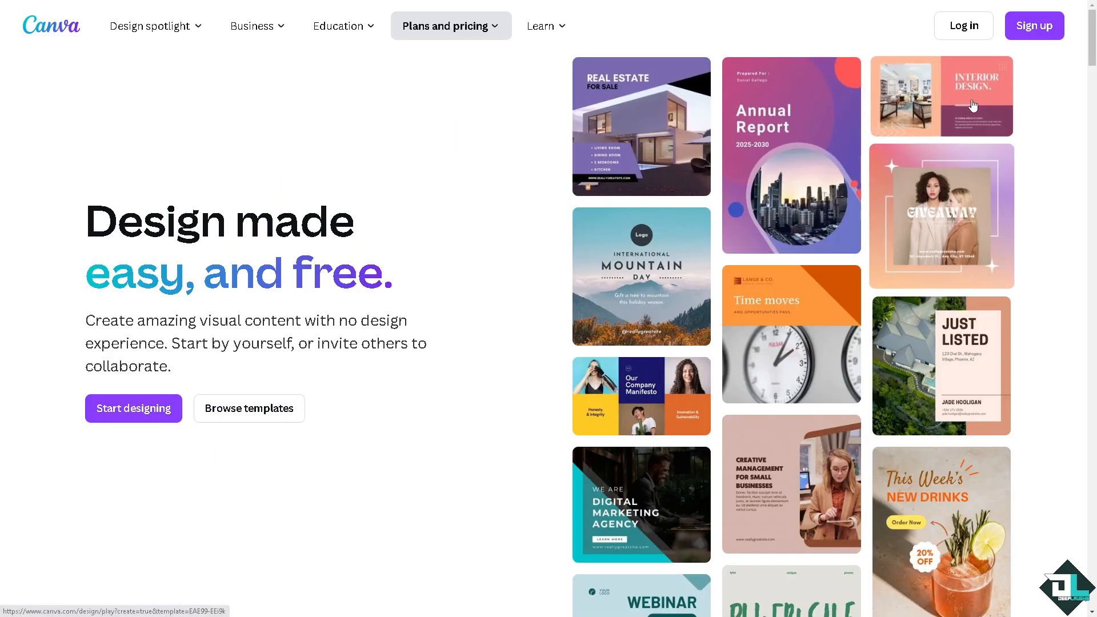
Step: Start signing up on the Canva home page and choose to continue another way
{"action": "left_click", "coordinate": [1034, 25]}
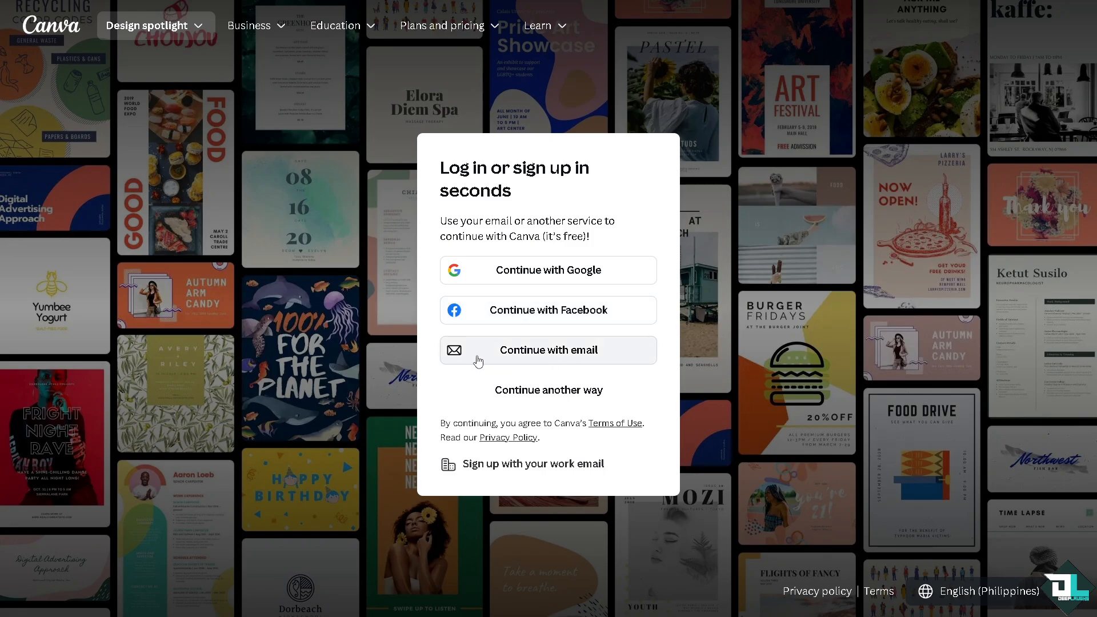
{"action": "left_click", "coordinate": [525, 391]}
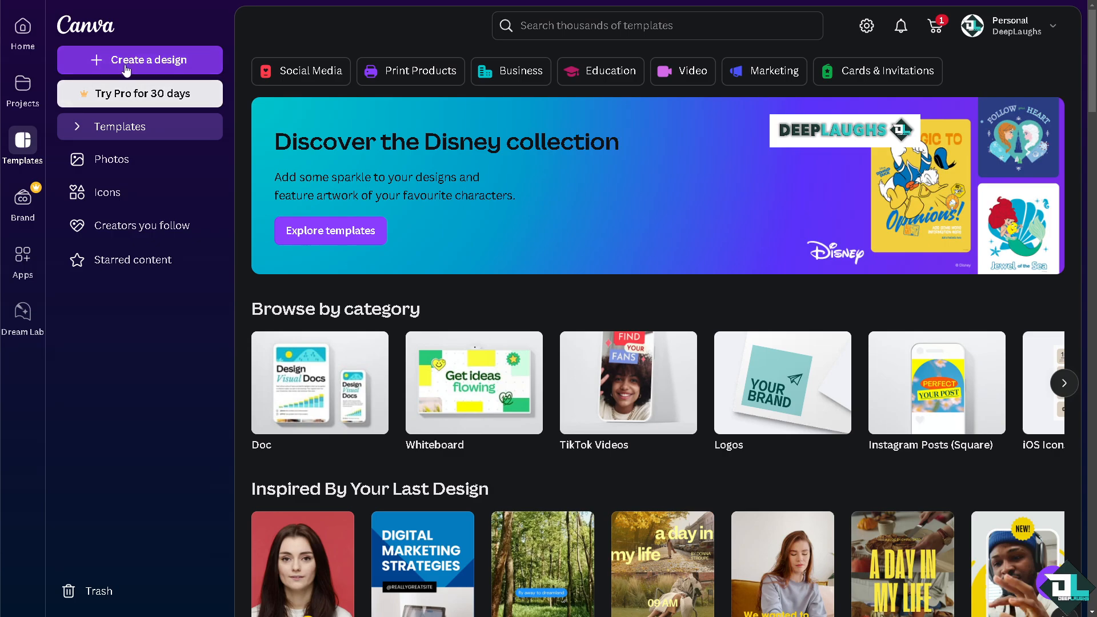
Step: Look through the template categories, including the Social Media design types, and collapse the list again
{"action": "left_click", "coordinate": [77, 134]}
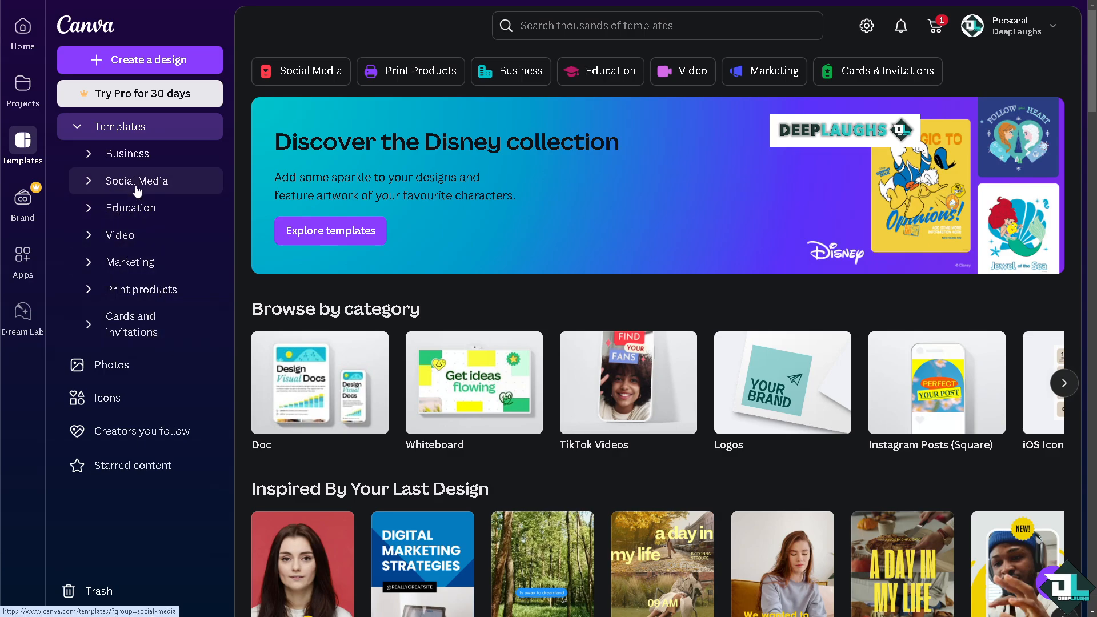
{"action": "left_click", "coordinate": [89, 181]}
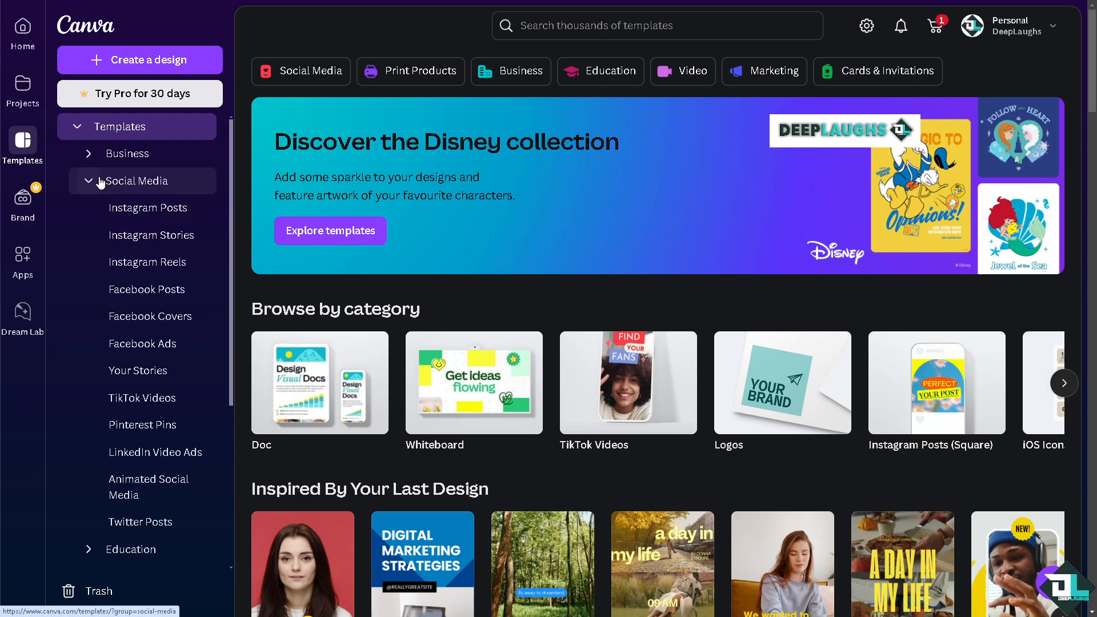
{"action": "left_click", "coordinate": [90, 184]}
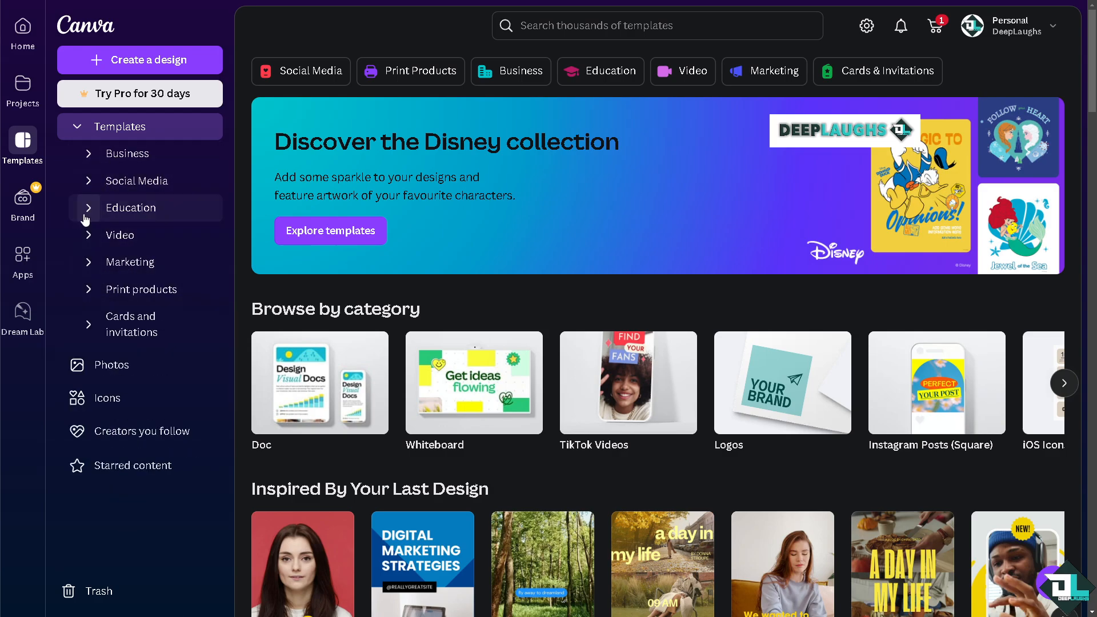
{"action": "left_click", "coordinate": [88, 210]}
{"action": "left_click", "coordinate": [88, 182]}
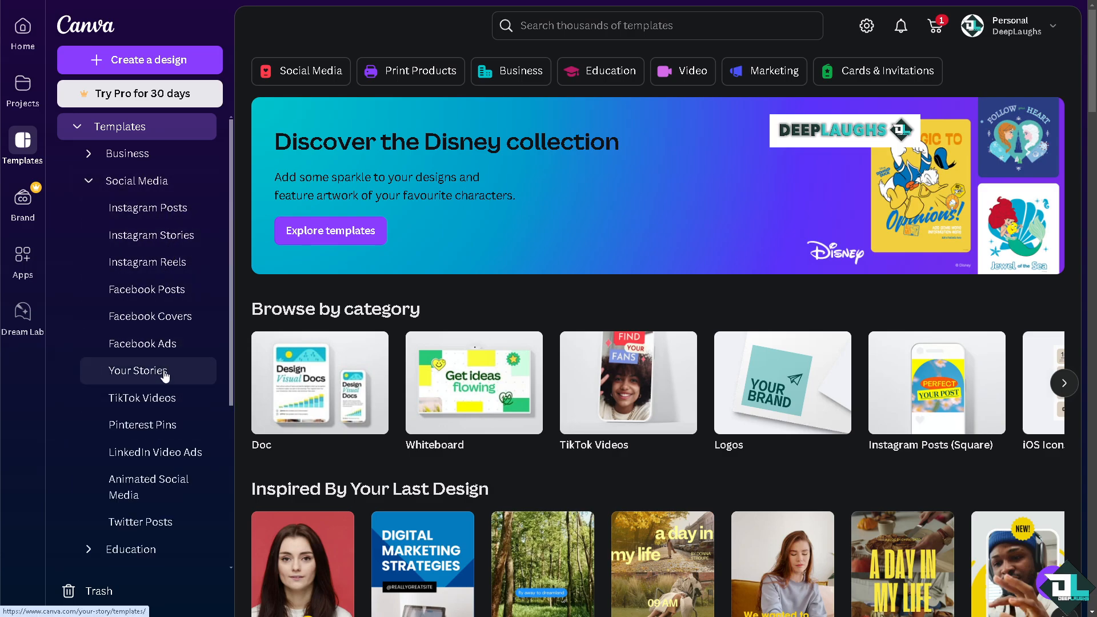
{"action": "left_click", "coordinate": [79, 127]}
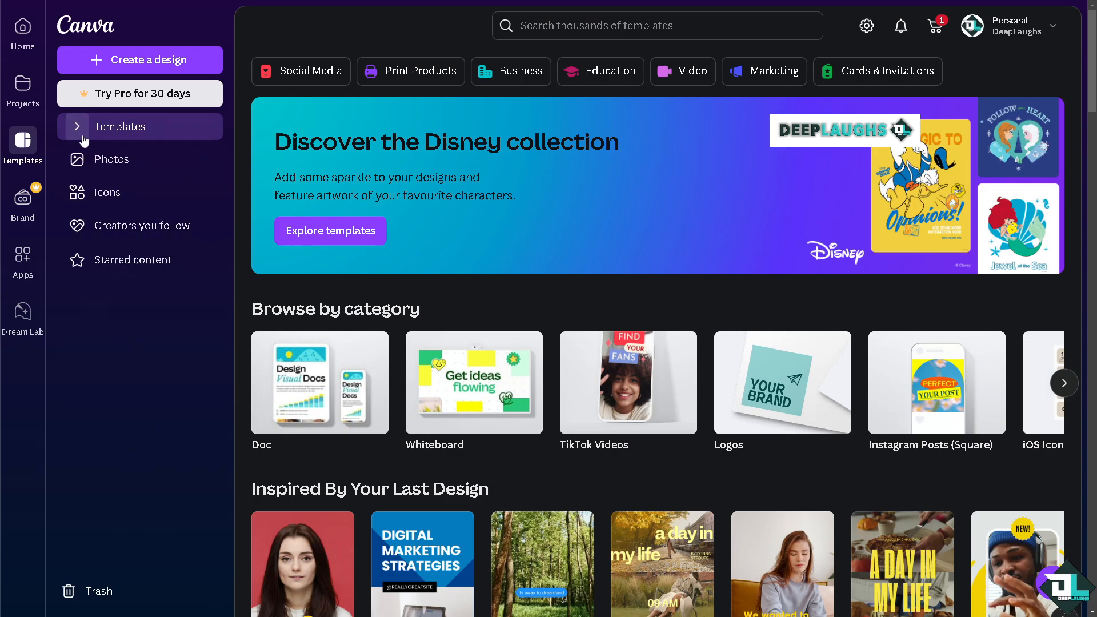
Step: Search the Canva templates for "Portfolio"
{"action": "left_click", "coordinate": [570, 32]}
{"action": "type", "text": "Por"}
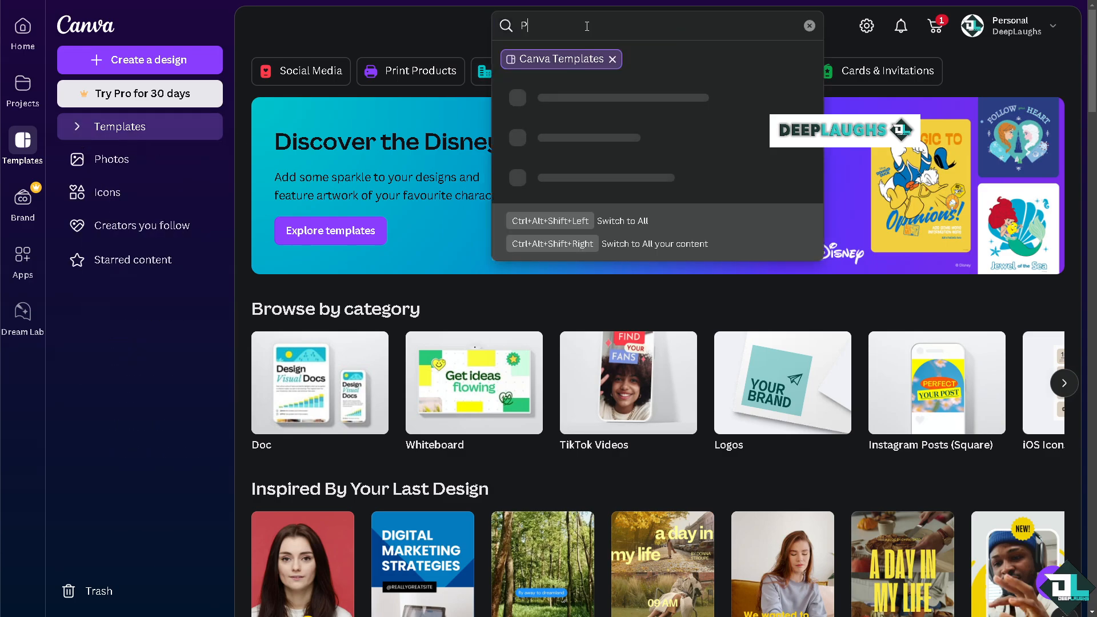
{"action": "type", "text": "tfolio"}
{"action": "key", "text": "Return"}
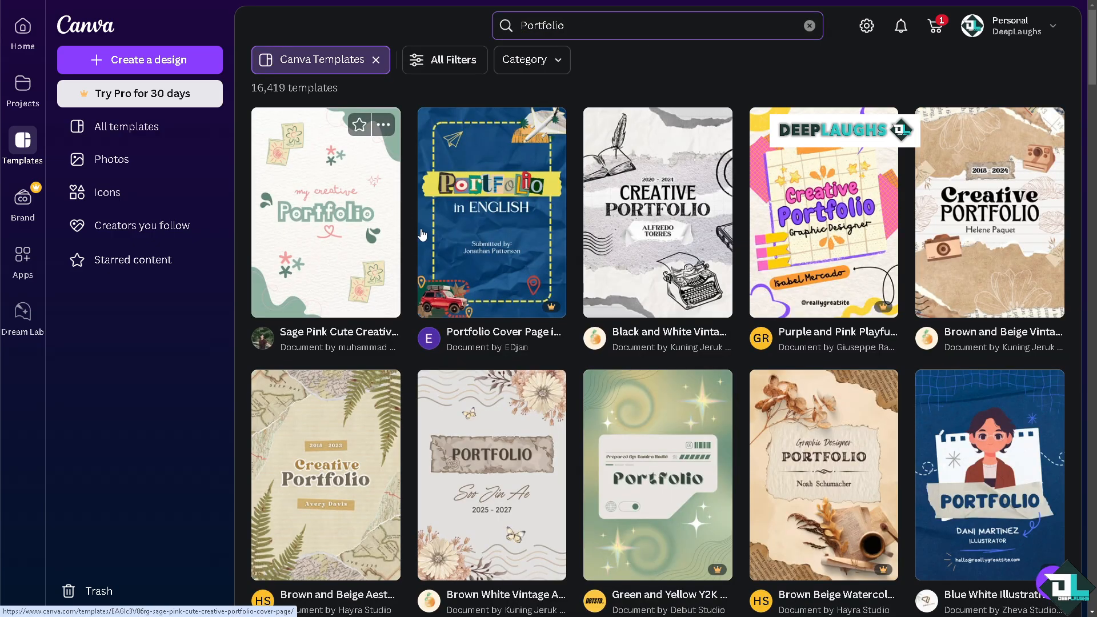
Step: Choose the Brown White Vintage Aesthetic Portfolio Cover A4 Document template from the results and open it for customizing
{"action": "scroll", "coordinate": [954, 215], "scroll_direction": "down", "scroll_amount": 7}
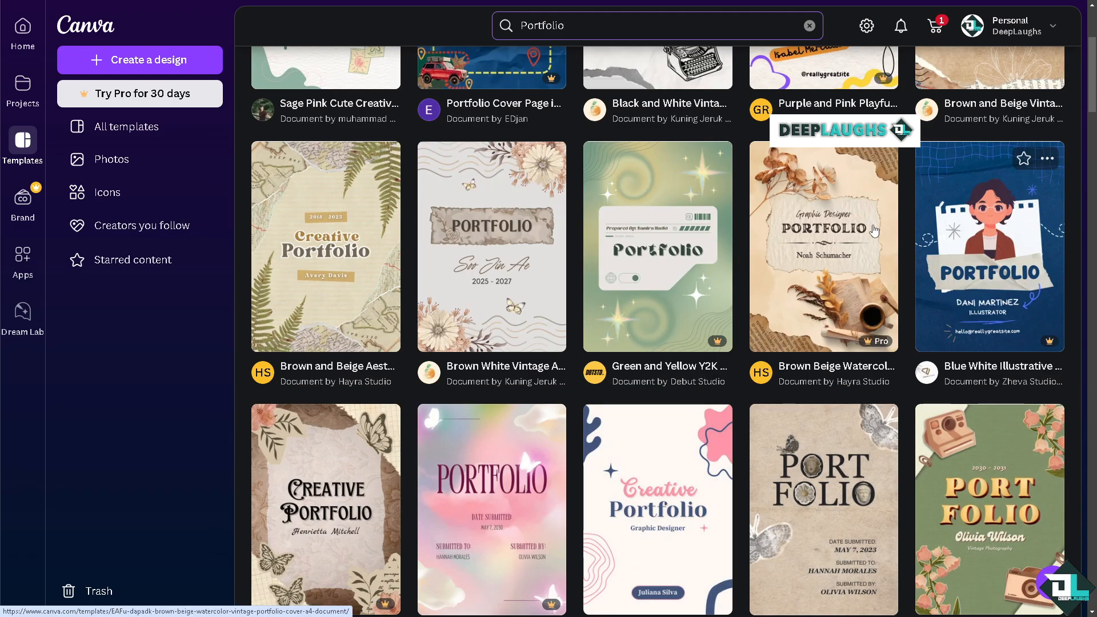
{"action": "scroll", "coordinate": [458, 349], "scroll_direction": "down", "scroll_amount": 3}
{"action": "scroll", "coordinate": [458, 349], "scroll_direction": "down", "scroll_amount": 5}
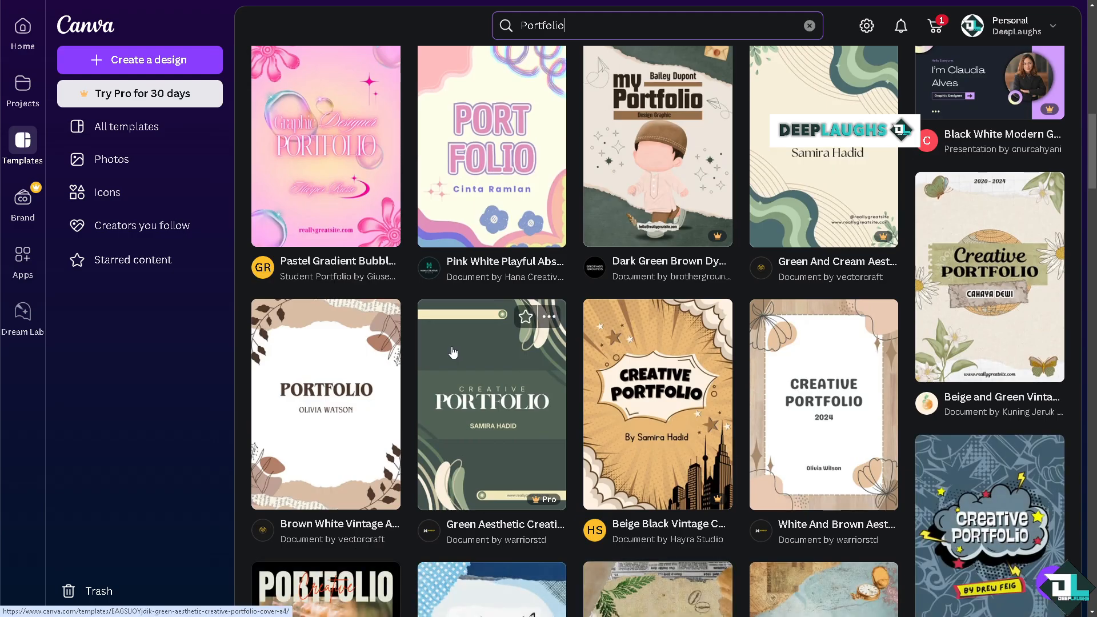
{"action": "scroll", "coordinate": [334, 361], "scroll_direction": "down", "scroll_amount": 3}
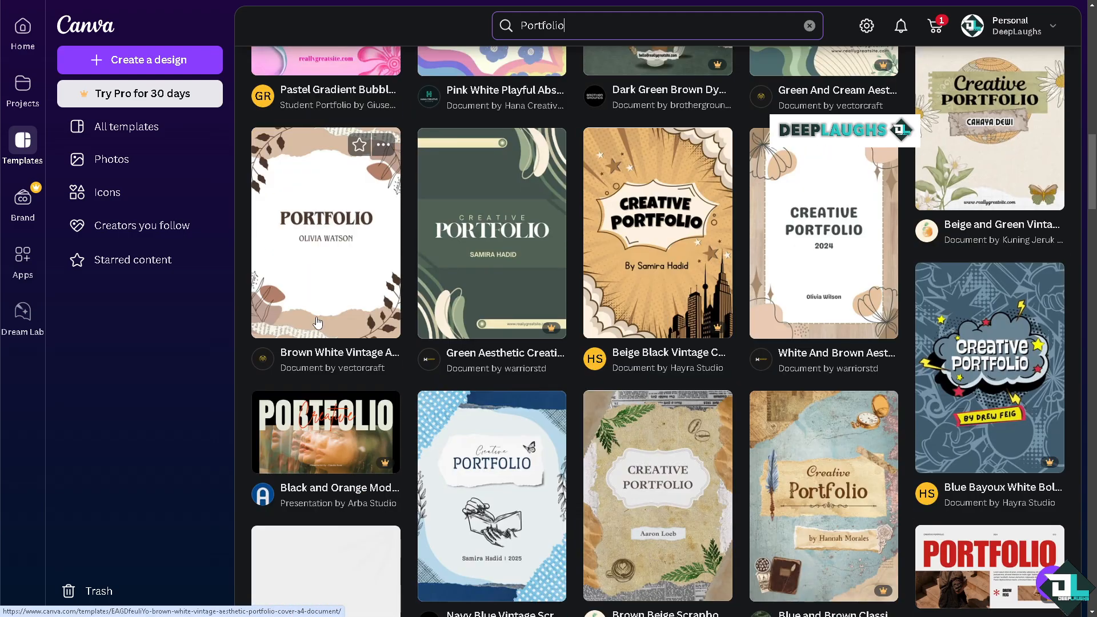
{"action": "left_click", "coordinate": [338, 250]}
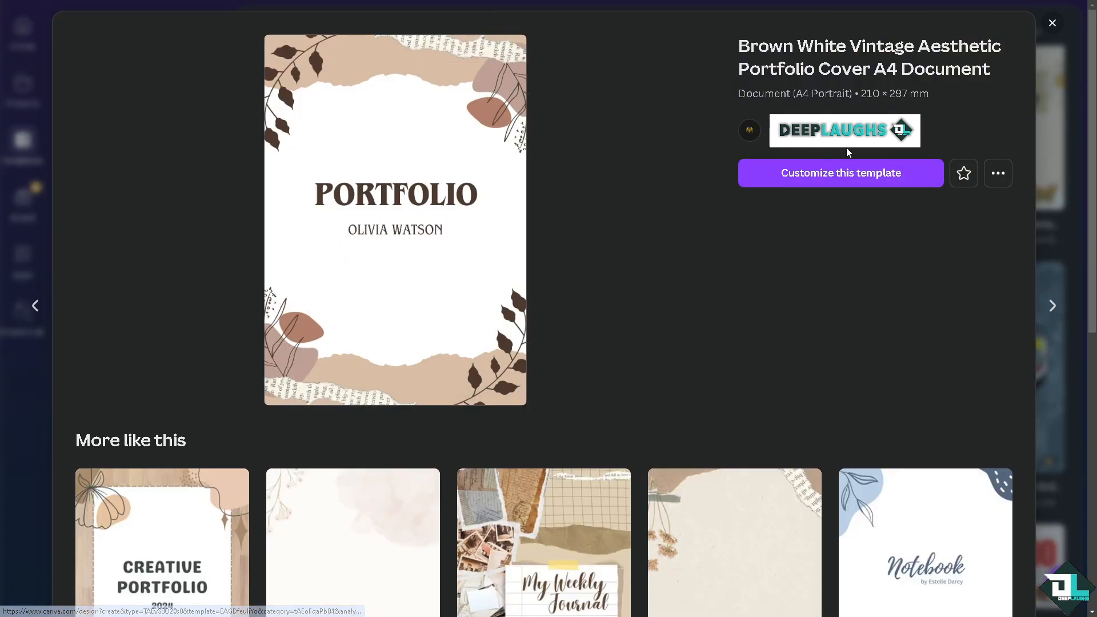
{"action": "left_click", "coordinate": [885, 183]}
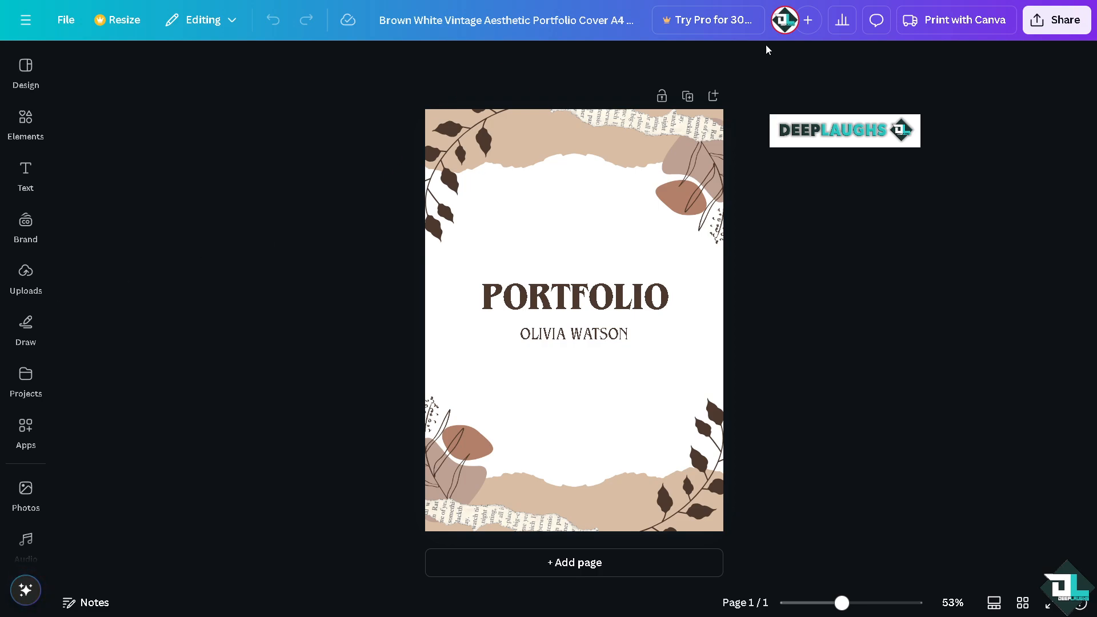
Step: Rename the design "How to Work"
{"action": "left_click", "coordinate": [509, 19]}
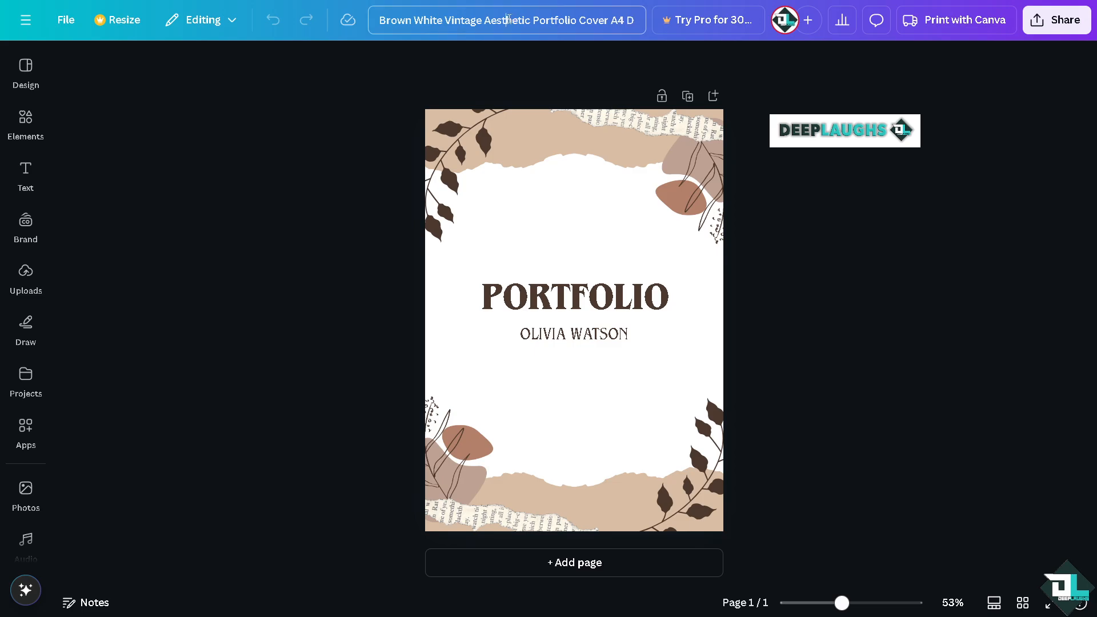
{"action": "type", "text": "How to Work"}
{"action": "left_click", "coordinate": [850, 163]}
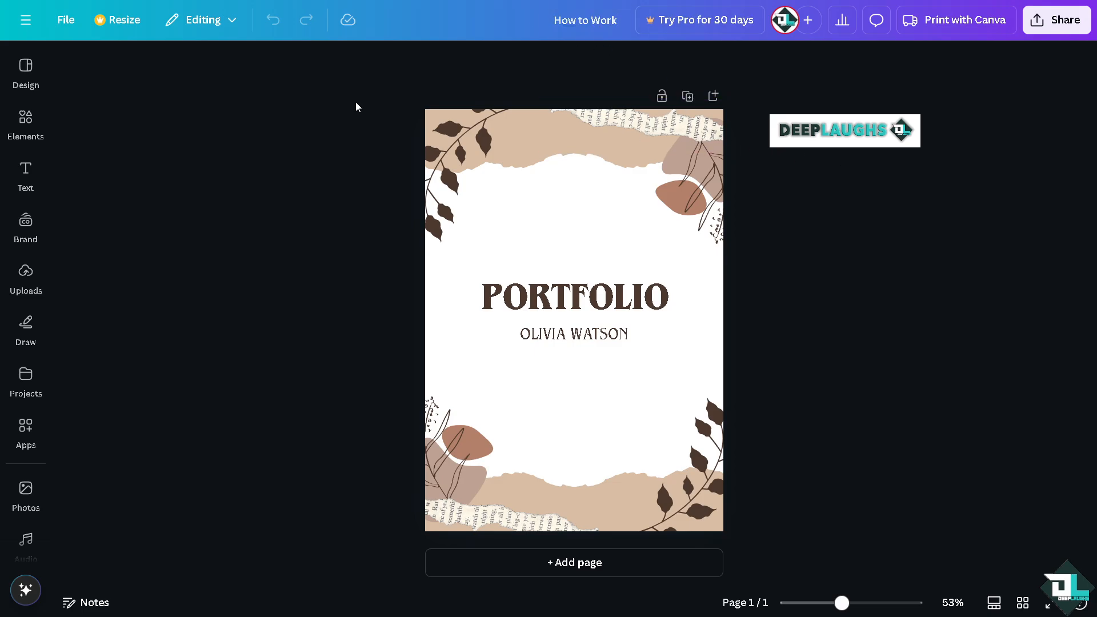
Step: Look through the element library from tables and charts to collections, and open the stock video library
{"action": "left_click", "coordinate": [26, 119]}
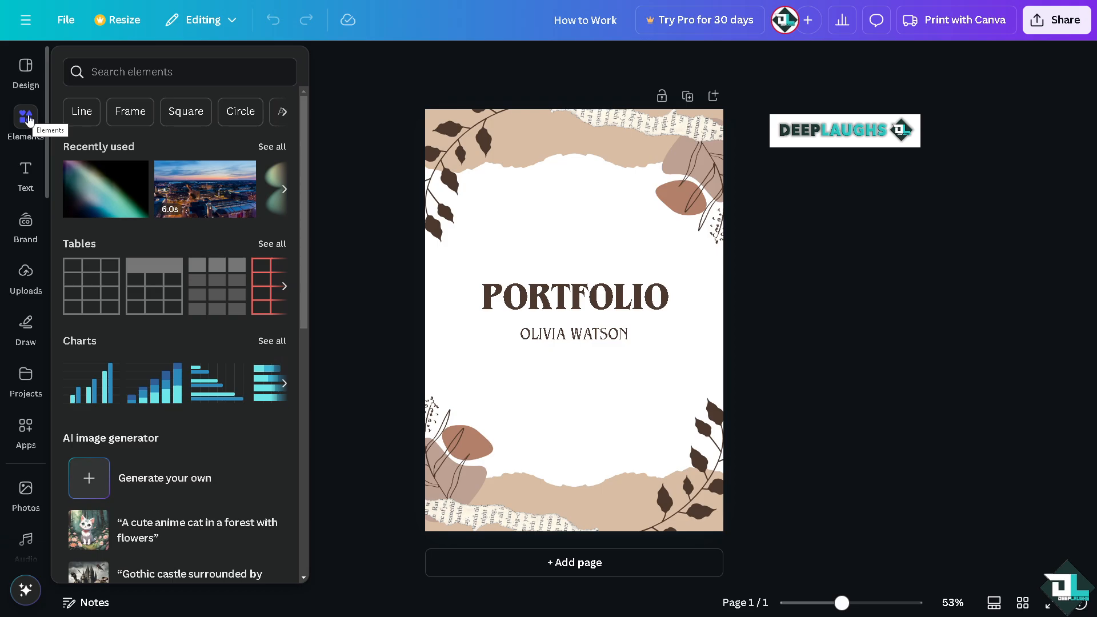
{"action": "left_click", "coordinate": [26, 118]}
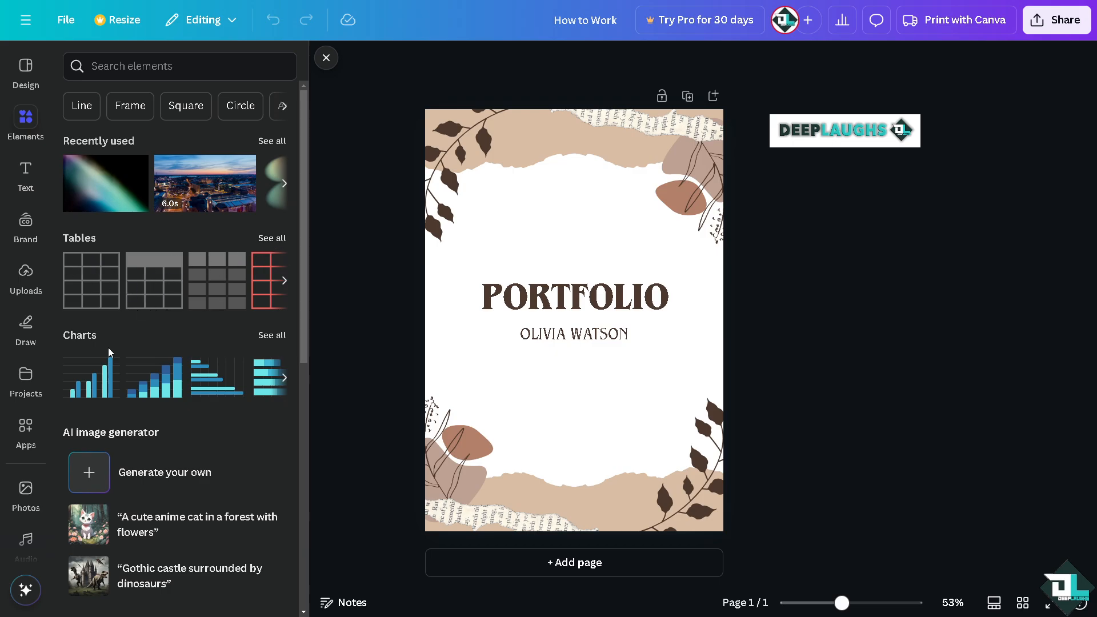
{"action": "scroll", "coordinate": [108, 347], "scroll_direction": "down", "scroll_amount": 2}
{"action": "scroll", "coordinate": [121, 242], "scroll_direction": "up", "scroll_amount": 2}
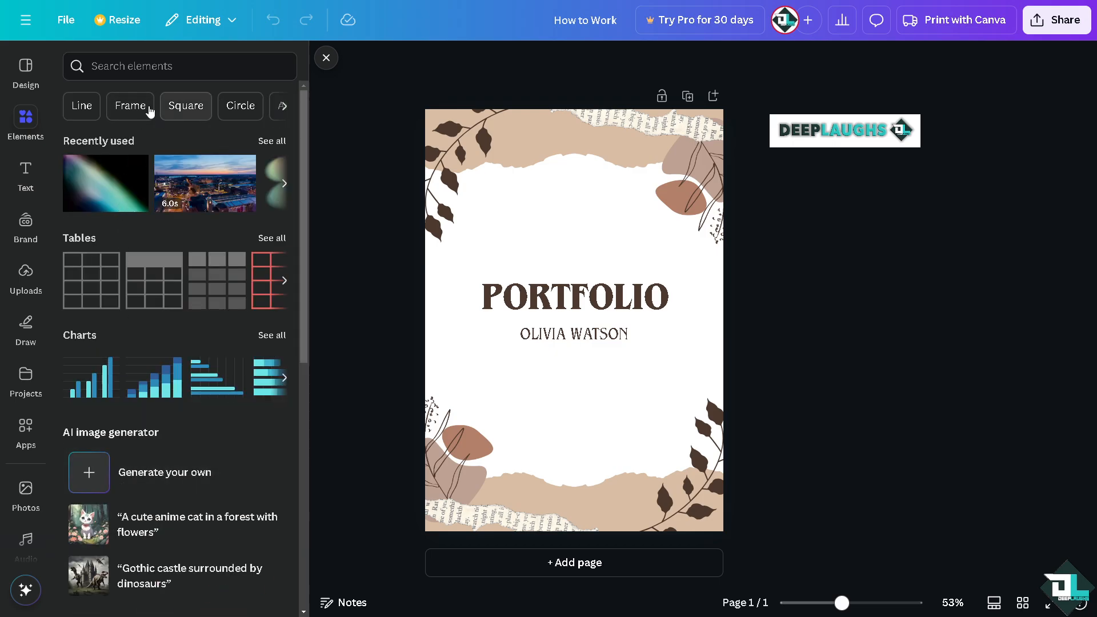
{"action": "scroll", "coordinate": [177, 376], "scroll_direction": "down", "scroll_amount": 8}
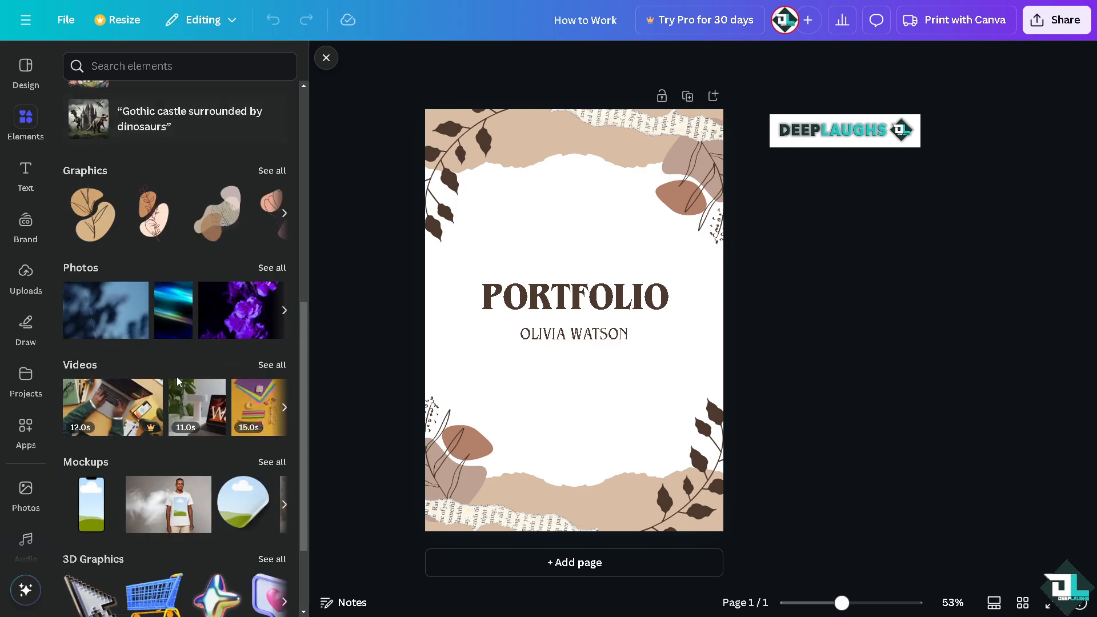
{"action": "scroll", "coordinate": [143, 399], "scroll_direction": "down", "scroll_amount": 3}
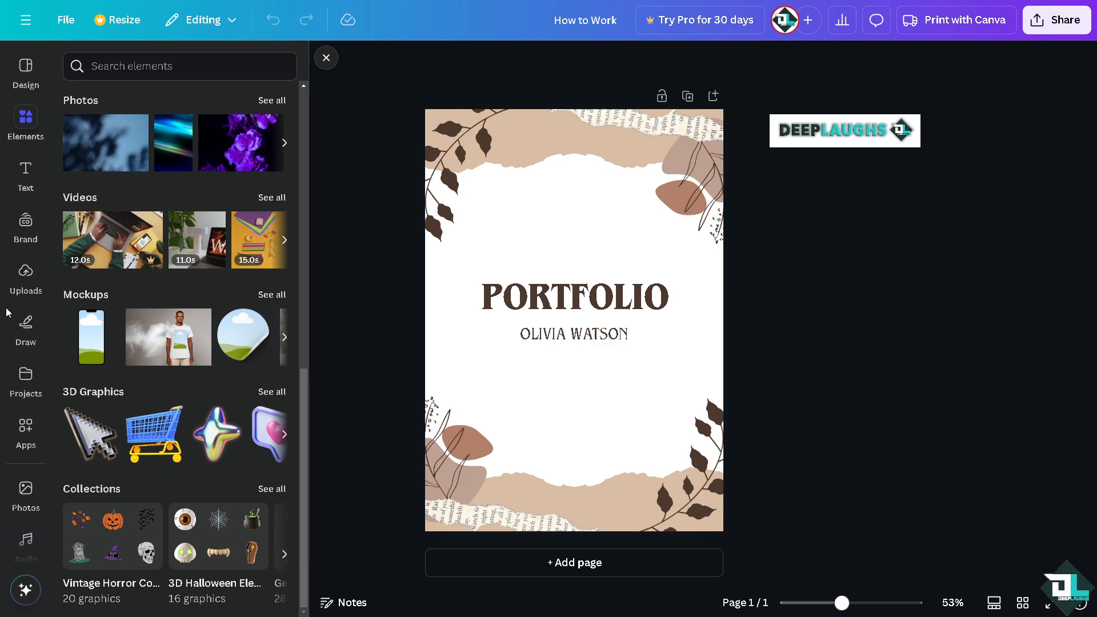
{"action": "scroll", "coordinate": [17, 312], "scroll_direction": "down", "scroll_amount": 4}
{"action": "left_click", "coordinate": [26, 363]}
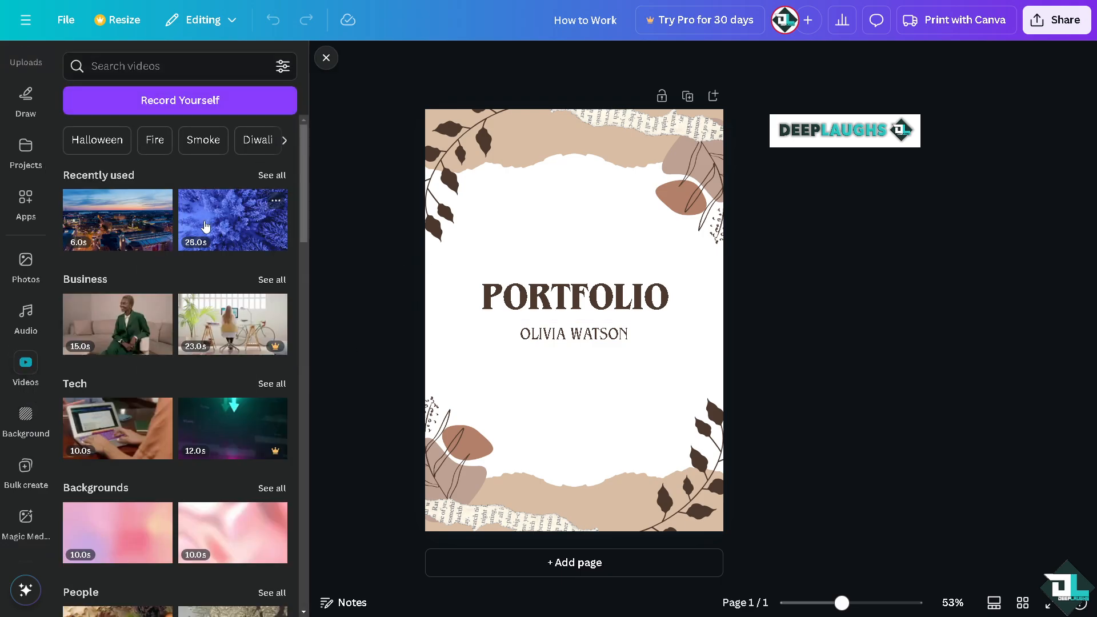
Step: Place the recently used 6-second city video over the cover's central title area and make it partly transparent
{"action": "left_click_drag", "start_coordinate": [123, 222], "coordinate": [575, 282]}
{"action": "left_click", "coordinate": [837, 60]}
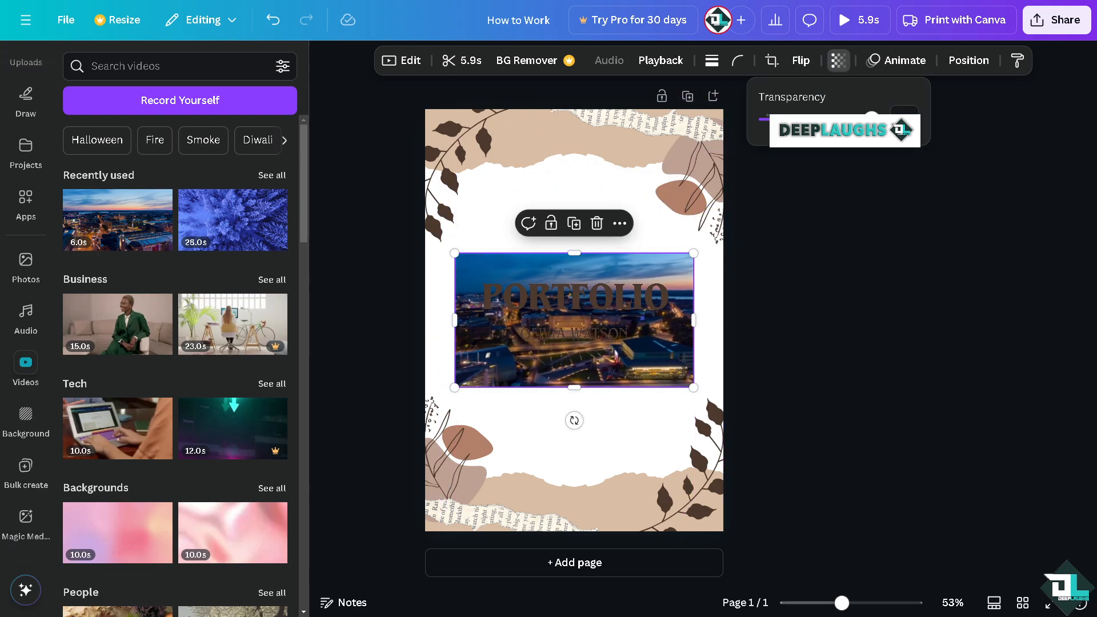
{"action": "left_click_drag", "start_coordinate": [872, 115], "coordinate": [846, 113]}
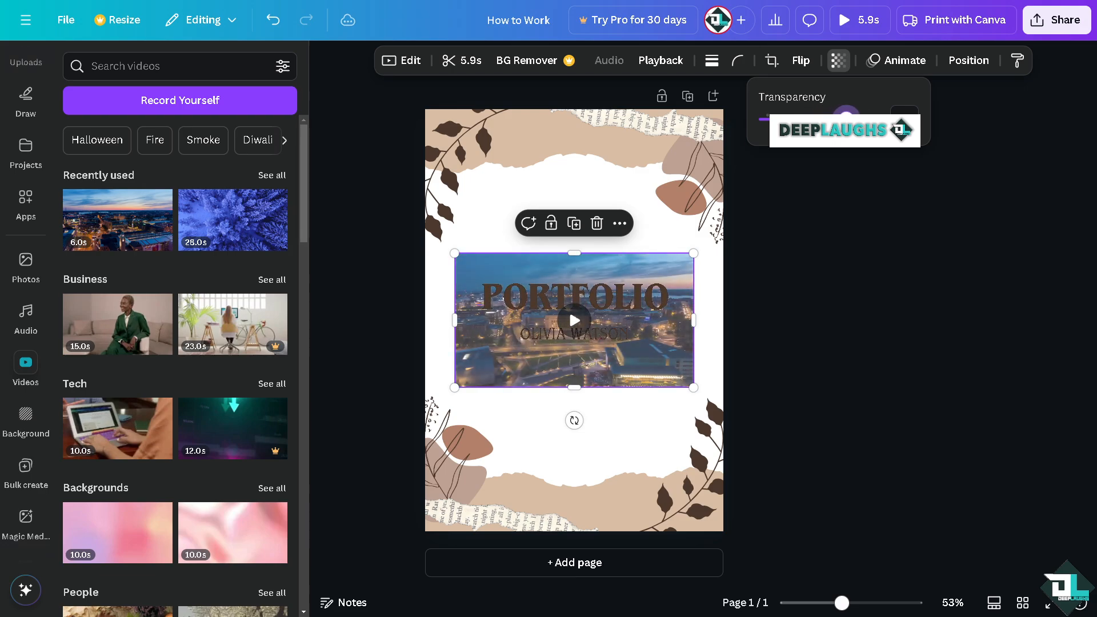
Step: Replace the "PORTFOLIO" title with "How to Work" and move it up to the video's upper edge
{"action": "double_click", "coordinate": [629, 294]}
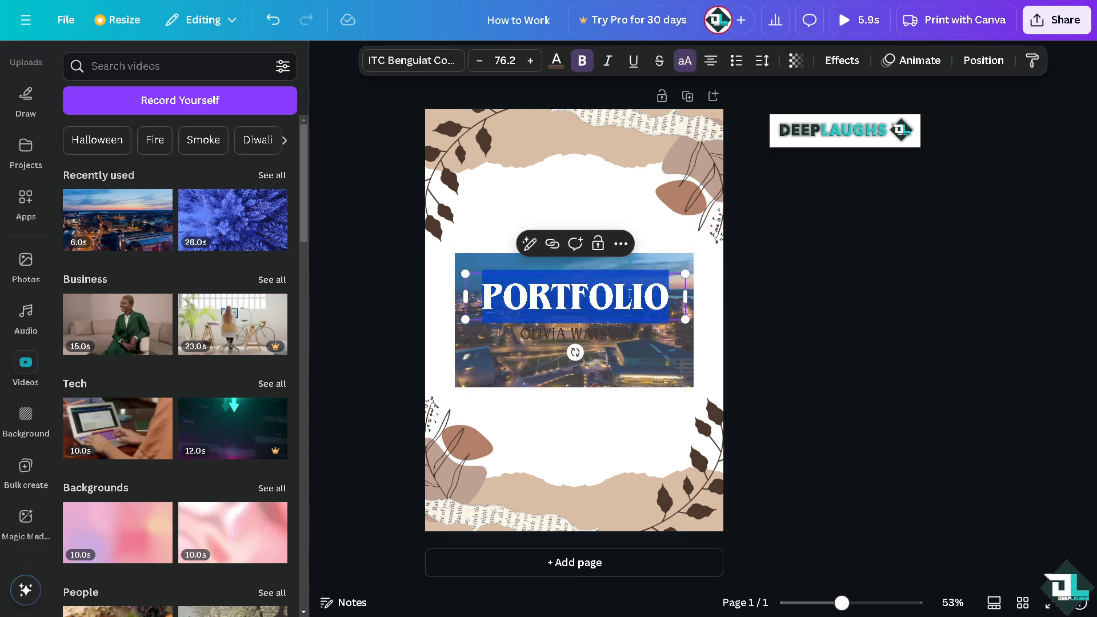
{"action": "type", "text": "How to Work"}
{"action": "left_click", "coordinate": [756, 315]}
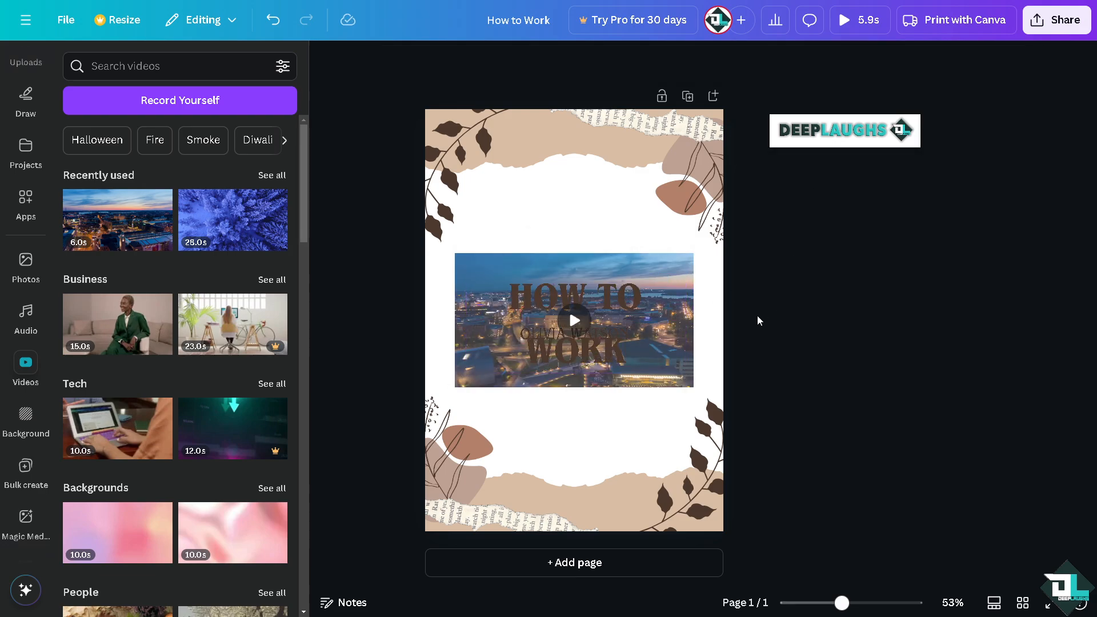
{"action": "left_click", "coordinate": [616, 287]}
{"action": "mouse_move", "coordinate": [616, 287]}
{"action": "left_mouse_down"}
{"action": "mouse_move", "coordinate": [622, 268]}
{"action": "mouse_move", "coordinate": [625, 282]}
{"action": "left_mouse_up"}
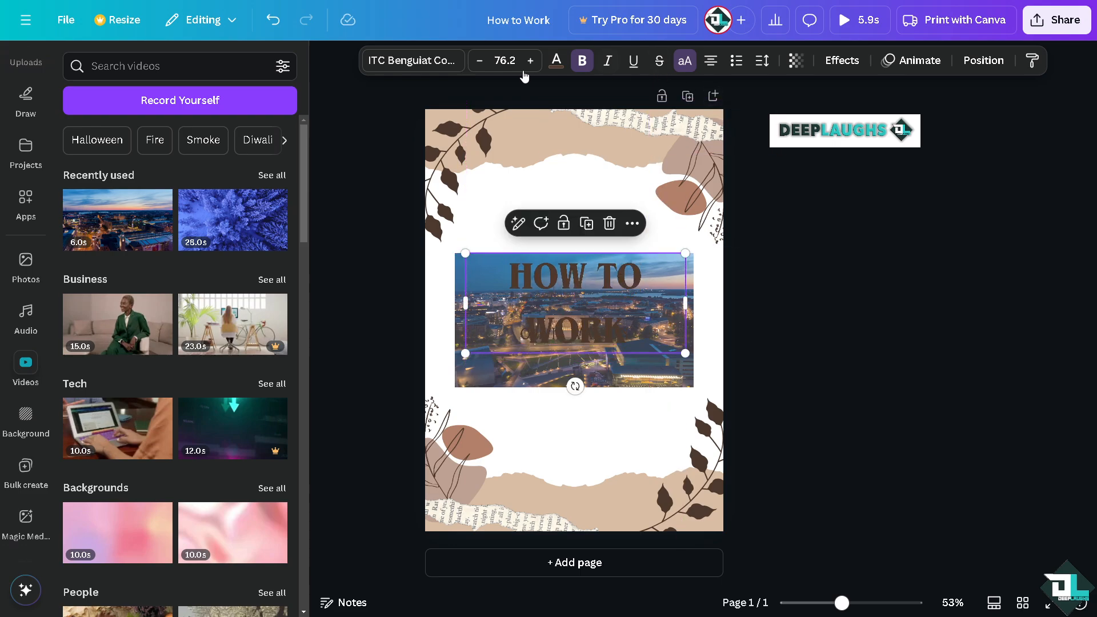
Step: Colour the title white and give it a thick Outline text effect
{"action": "left_click", "coordinate": [556, 62]}
{"action": "left_click", "coordinate": [271, 186]}
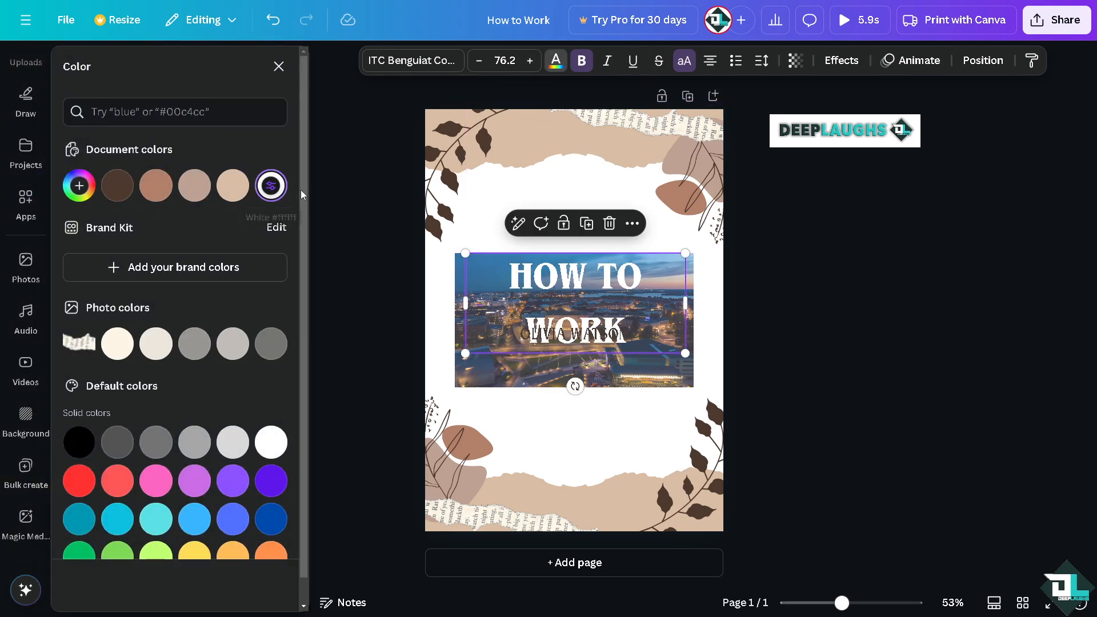
{"action": "left_click", "coordinate": [841, 60]}
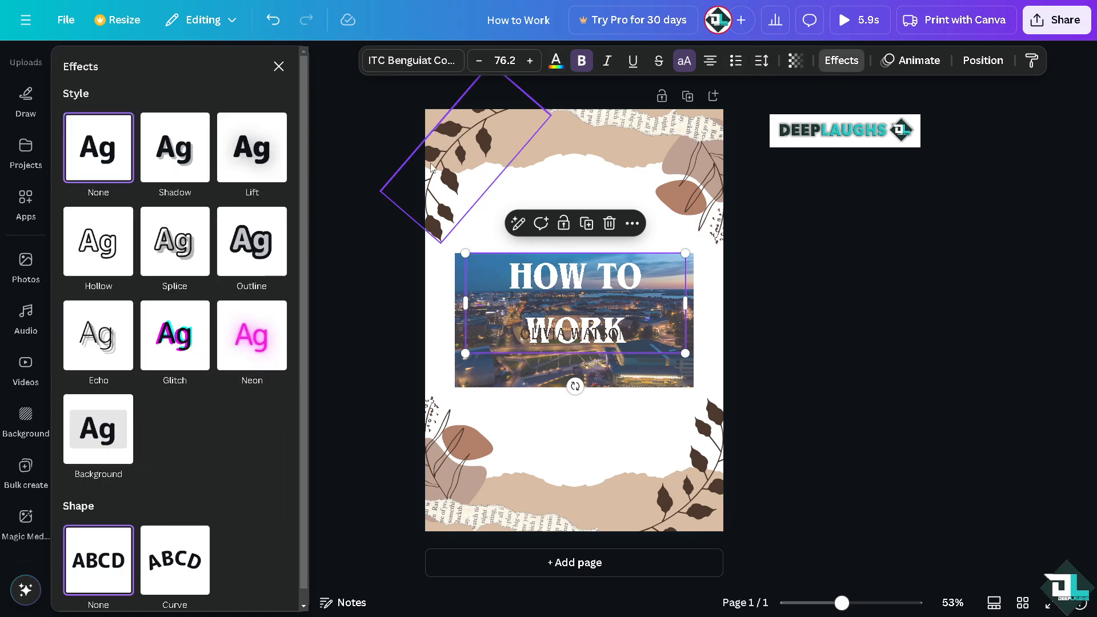
{"action": "left_click", "coordinate": [249, 244]}
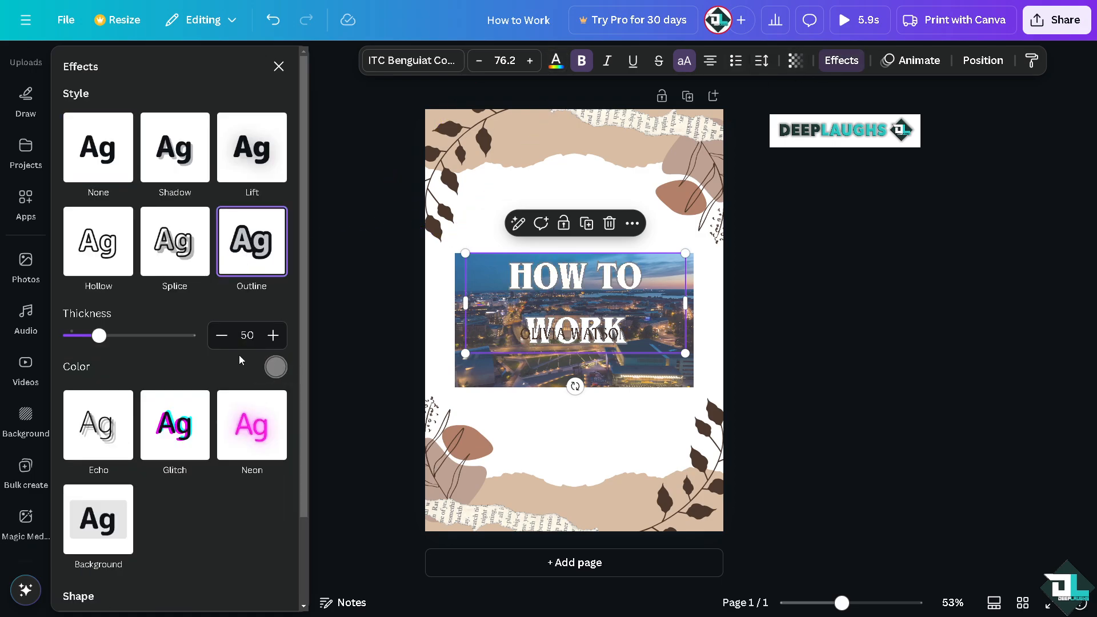
{"action": "left_click_drag", "start_coordinate": [118, 335], "coordinate": [188, 343]}
Step: Move the name line below the video and change its text to "DEEP LAUGHS"
{"action": "left_click_drag", "start_coordinate": [542, 337], "coordinate": [544, 406]}
{"action": "double_click", "coordinate": [543, 406]}
{"action": "type", "text": "DE"}
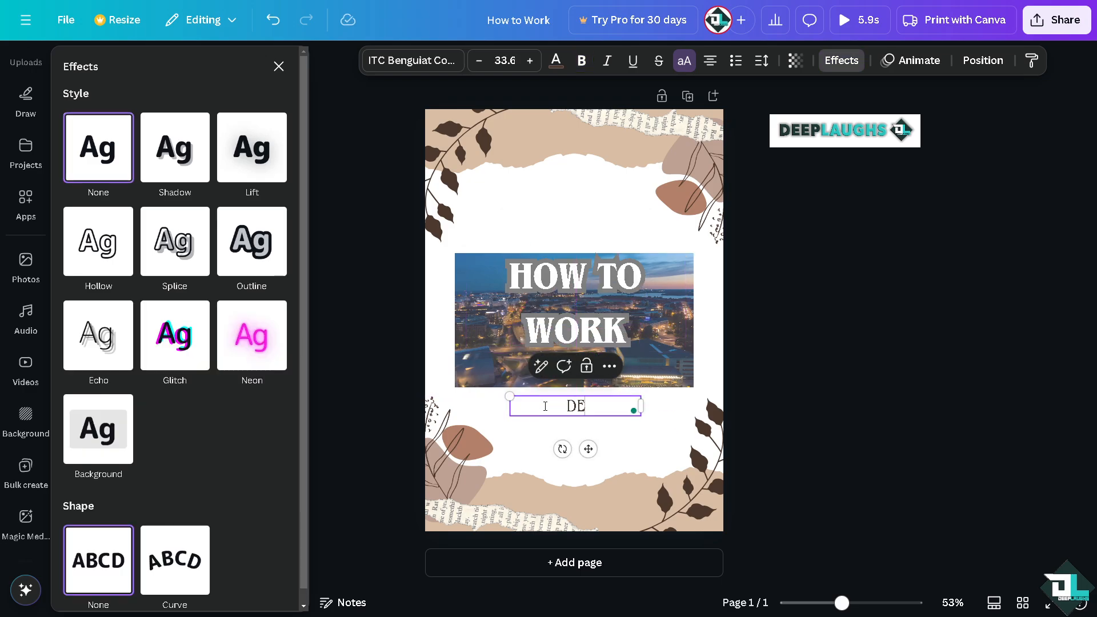
{"action": "type", "text": "EP LAUGHS"}
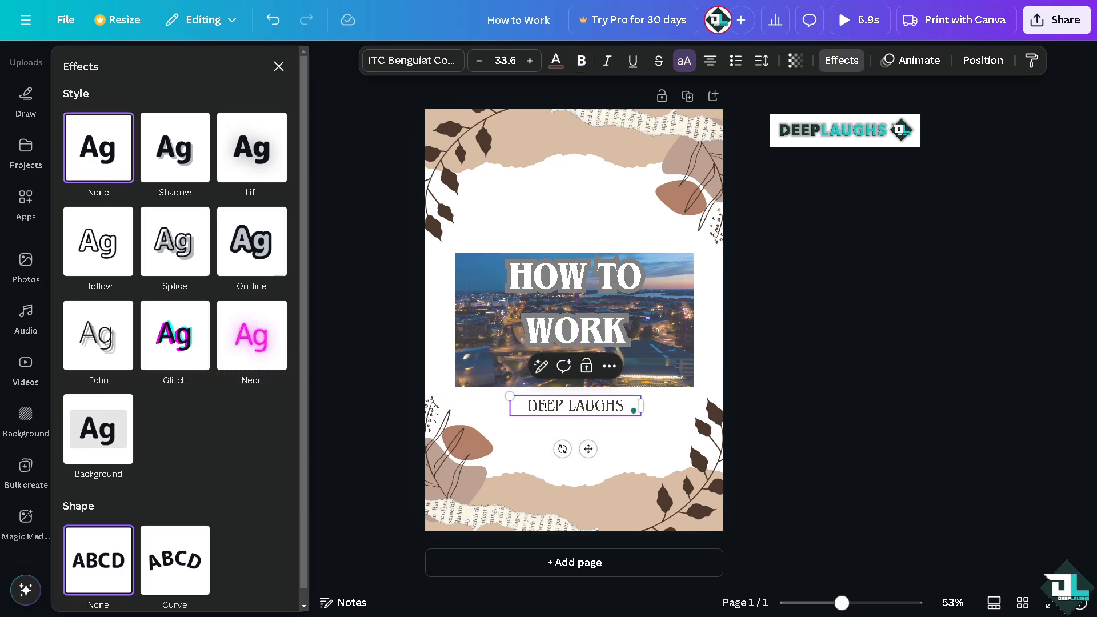
{"action": "key", "text": "Escape"}
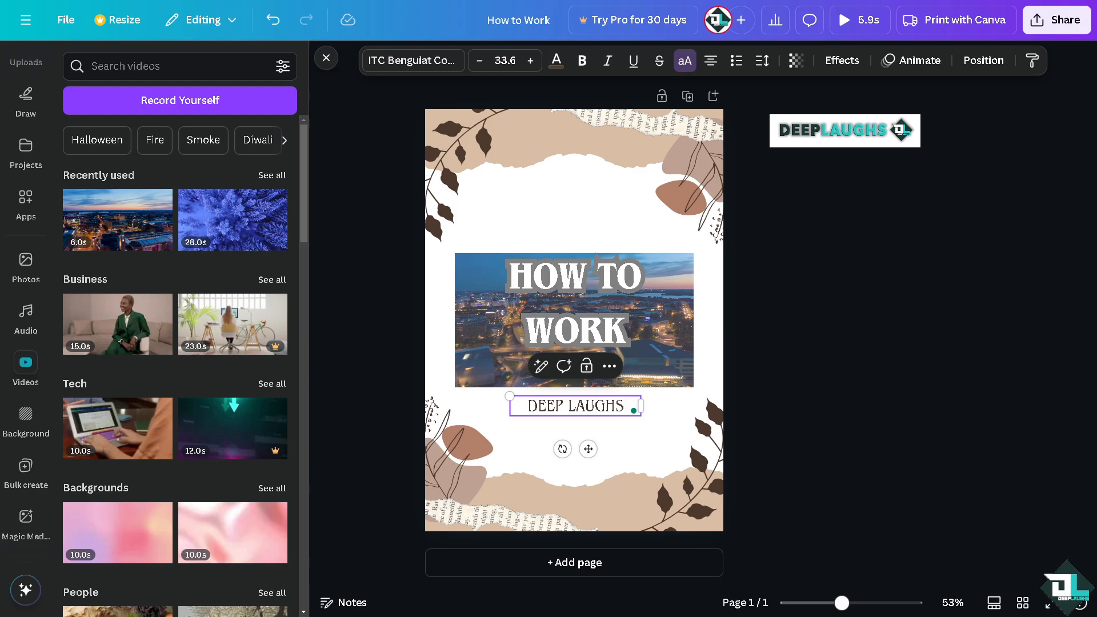
Step: Play a preview of the finished cover, return to the editor and close the video library
{"action": "left_click", "coordinate": [859, 23]}
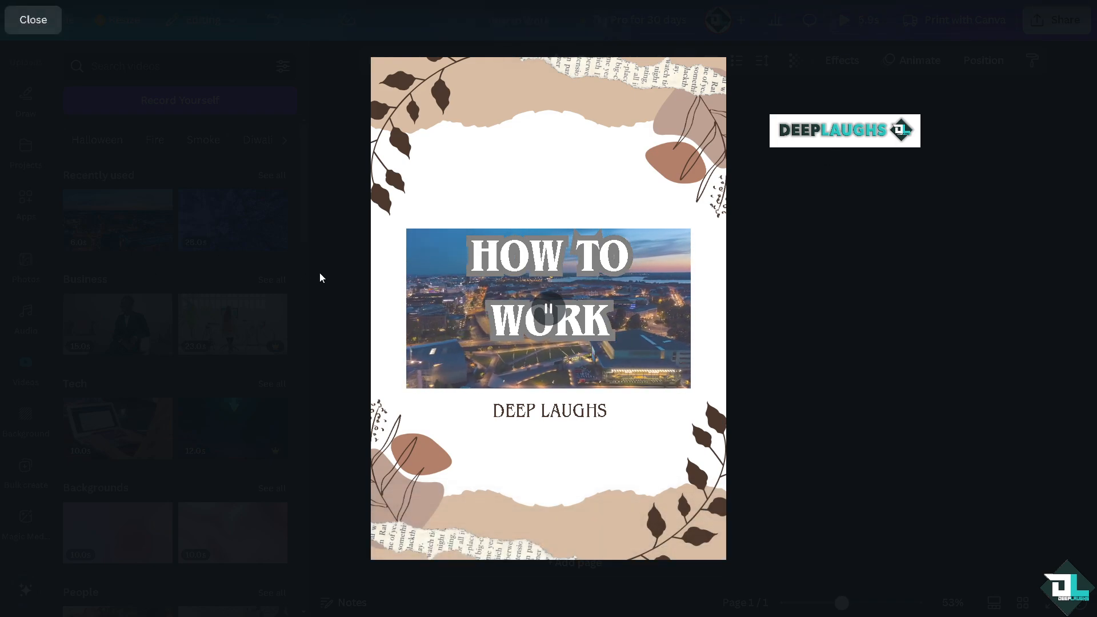
{"action": "key", "text": "Escape"}
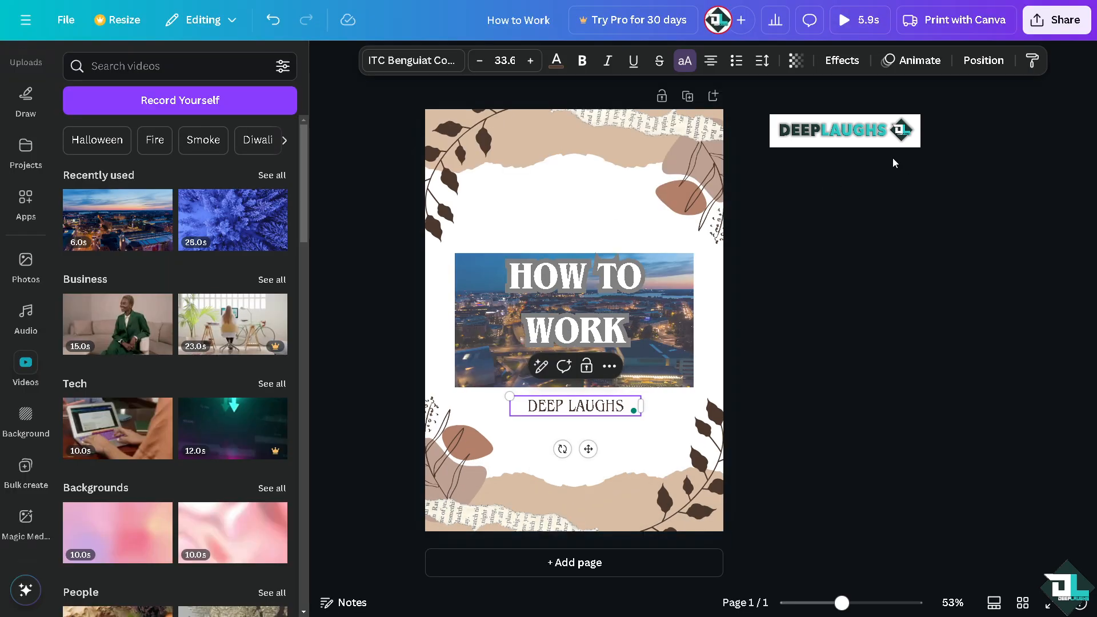
{"action": "left_click", "coordinate": [328, 58]}
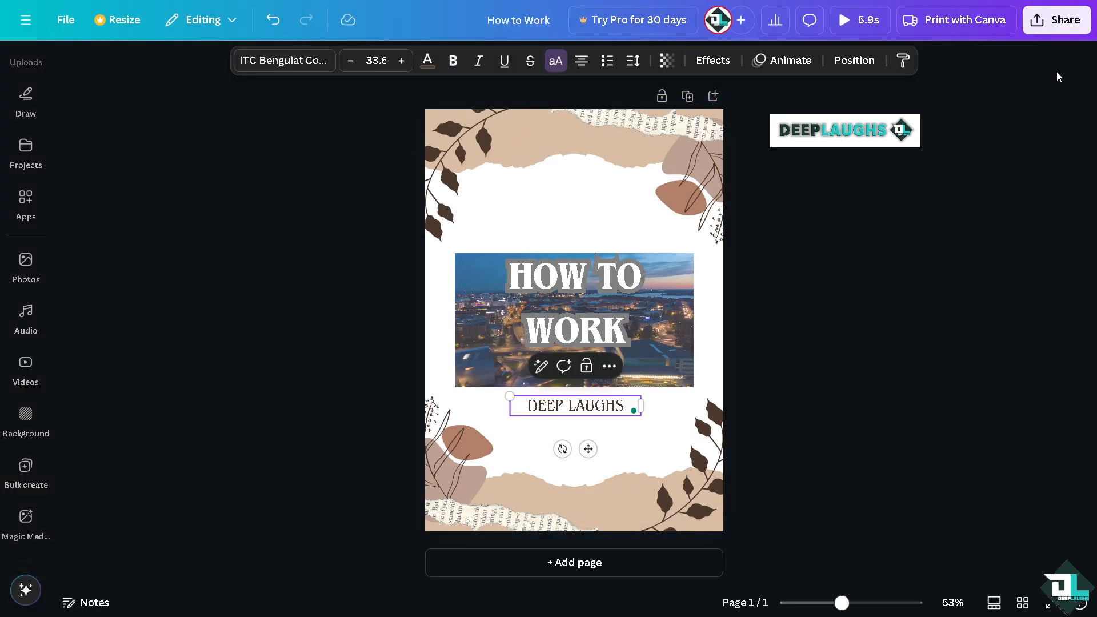
Step: Check the design's download settings in the sharing options and copy its collaboration link
{"action": "left_click", "coordinate": [1061, 27]}
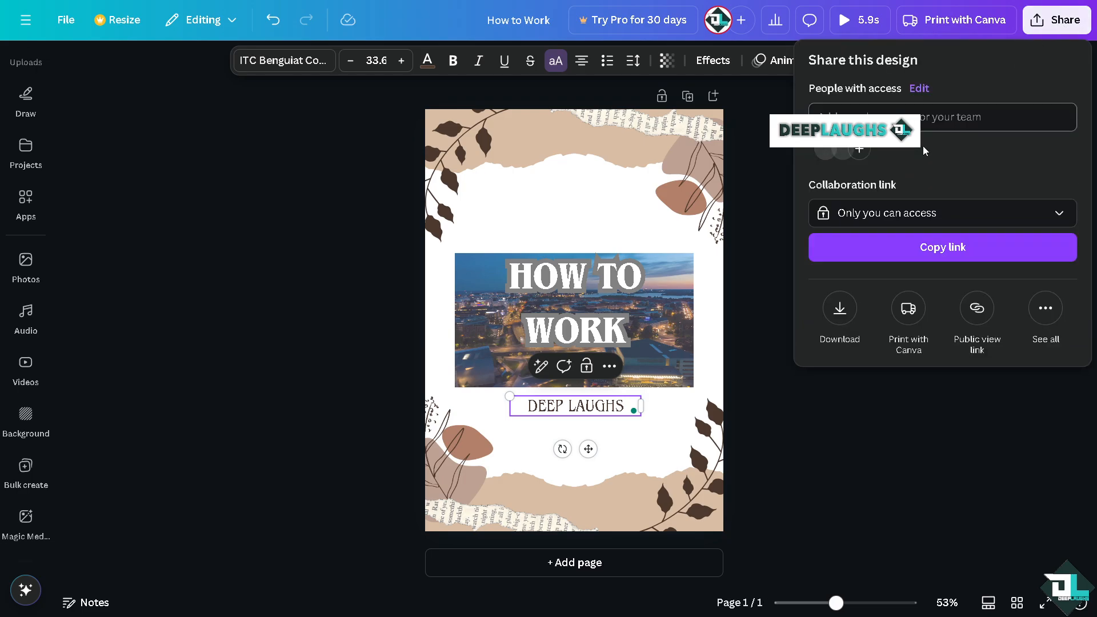
{"action": "left_click", "coordinate": [838, 317]}
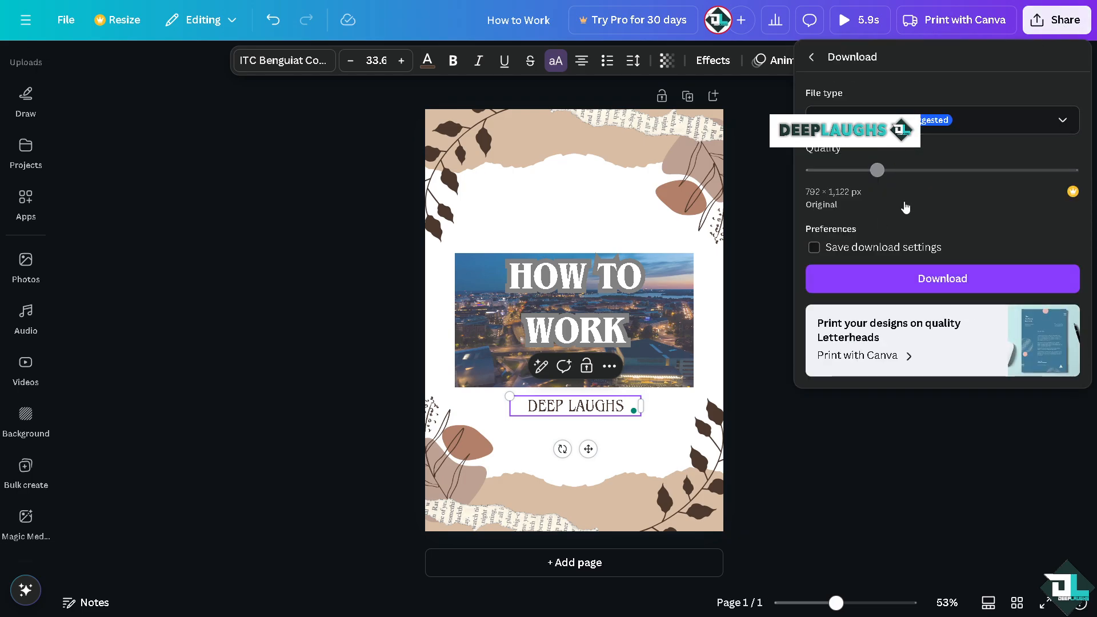
{"action": "left_click", "coordinate": [812, 58]}
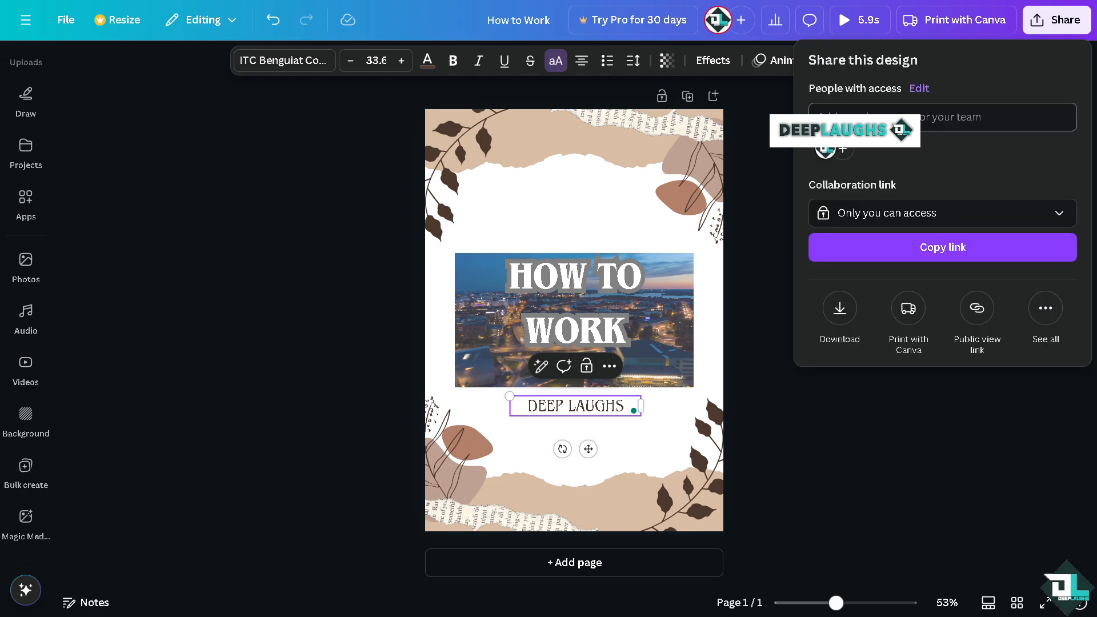
{"action": "left_click", "coordinate": [954, 255]}
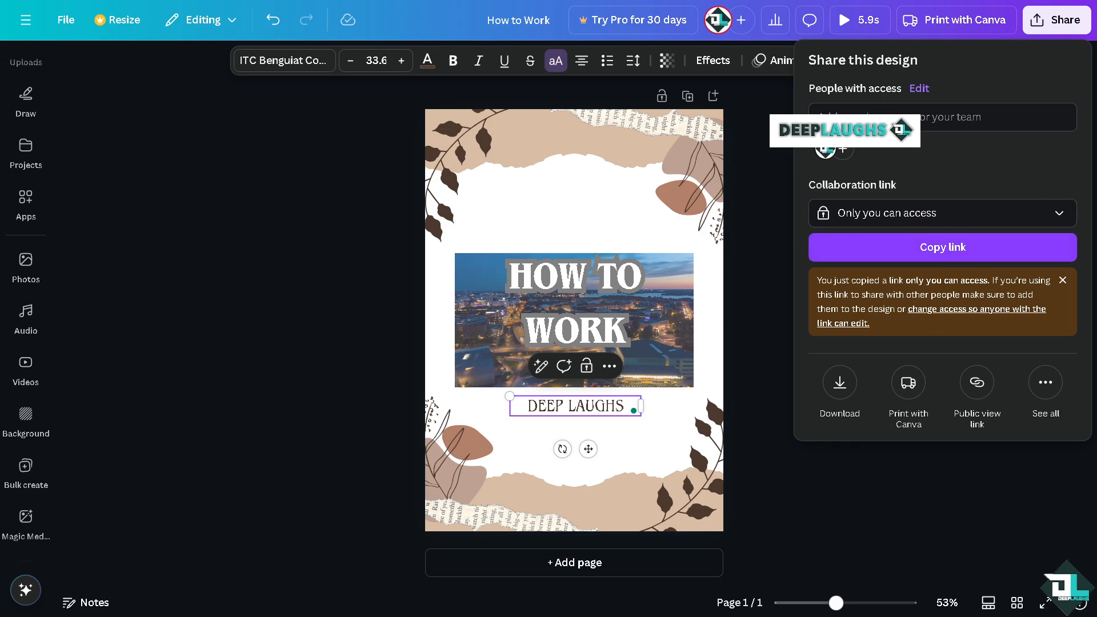
{"action": "left_click", "coordinate": [1062, 282]}
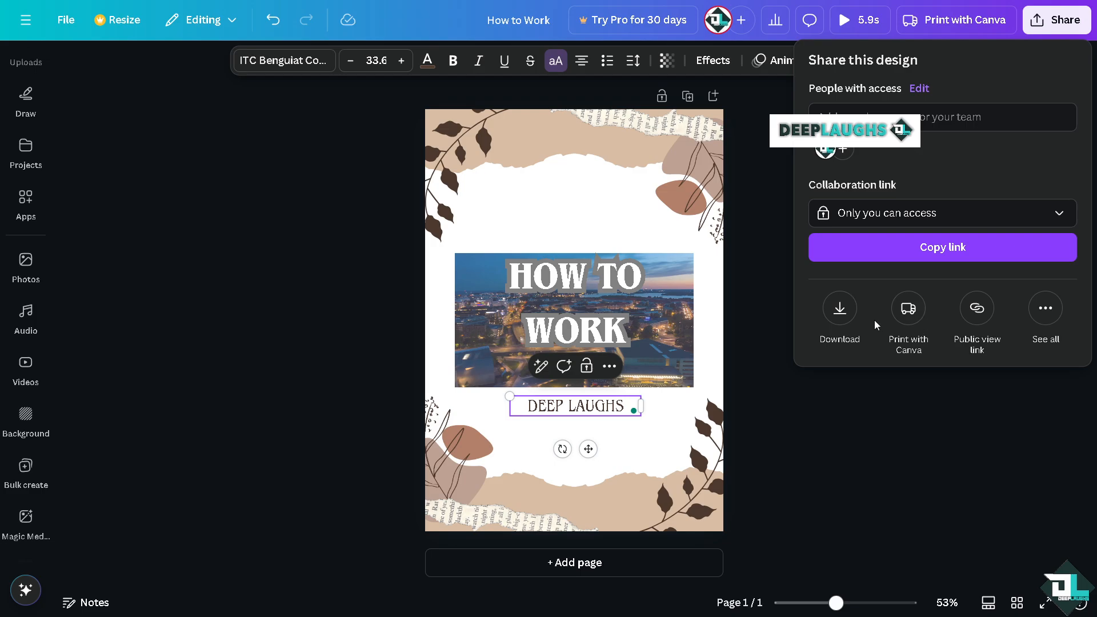
Step: Look through all the ways to publish the design, including the full list of social platforms
{"action": "left_click", "coordinate": [1045, 311]}
{"action": "scroll", "coordinate": [975, 321], "scroll_direction": "down", "scroll_amount": 3}
{"action": "scroll", "coordinate": [903, 375], "scroll_direction": "down", "scroll_amount": 2}
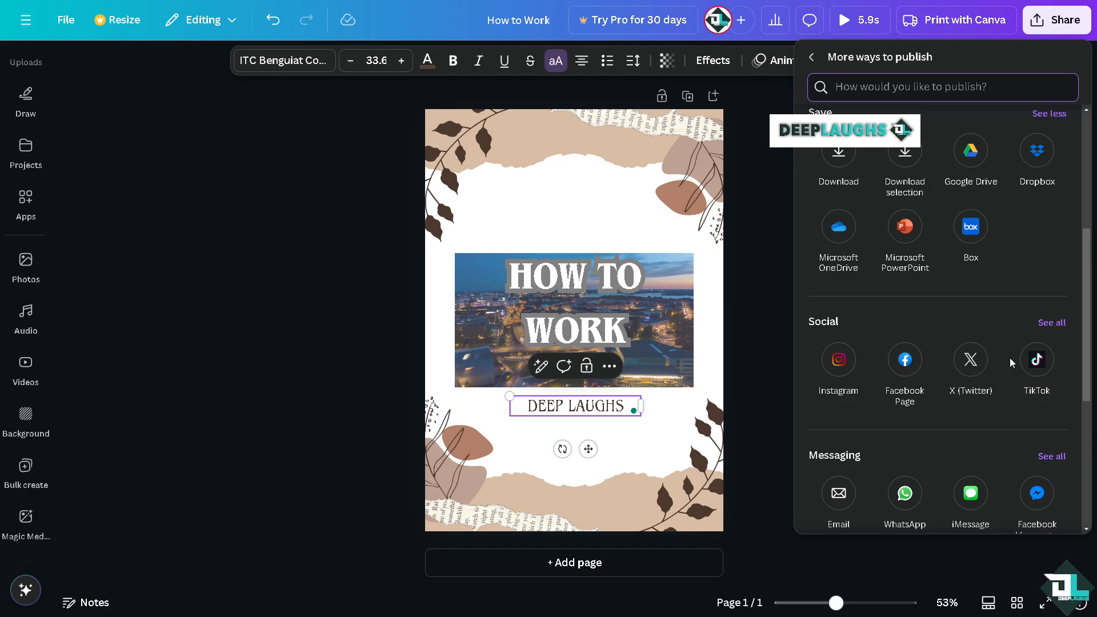
{"action": "left_click", "coordinate": [1060, 322]}
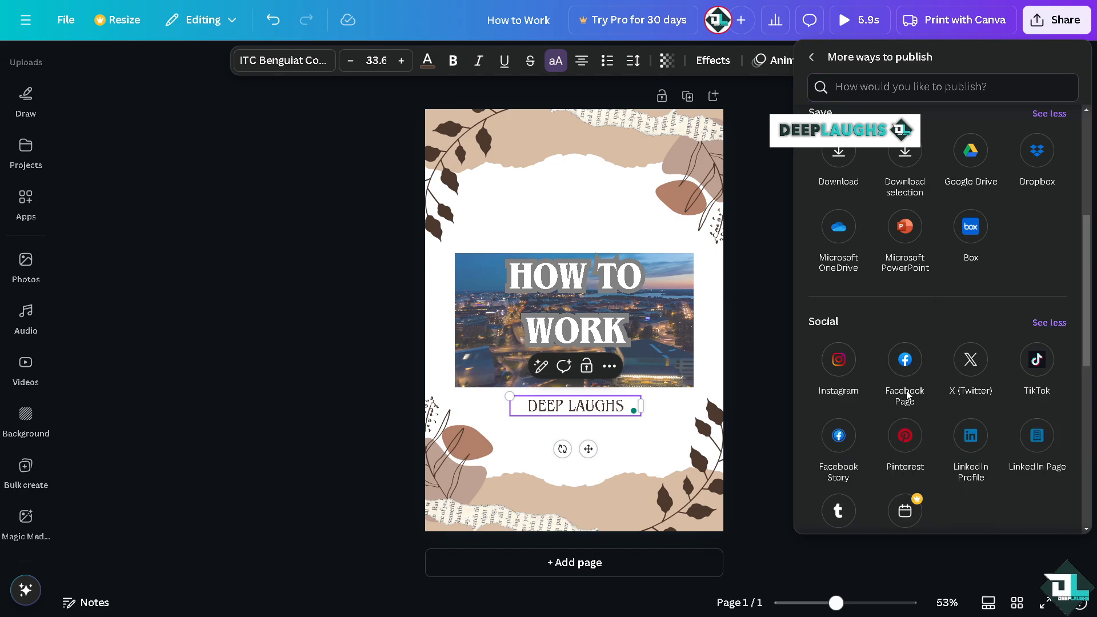
{"action": "scroll", "coordinate": [906, 393], "scroll_direction": "down", "scroll_amount": 1}
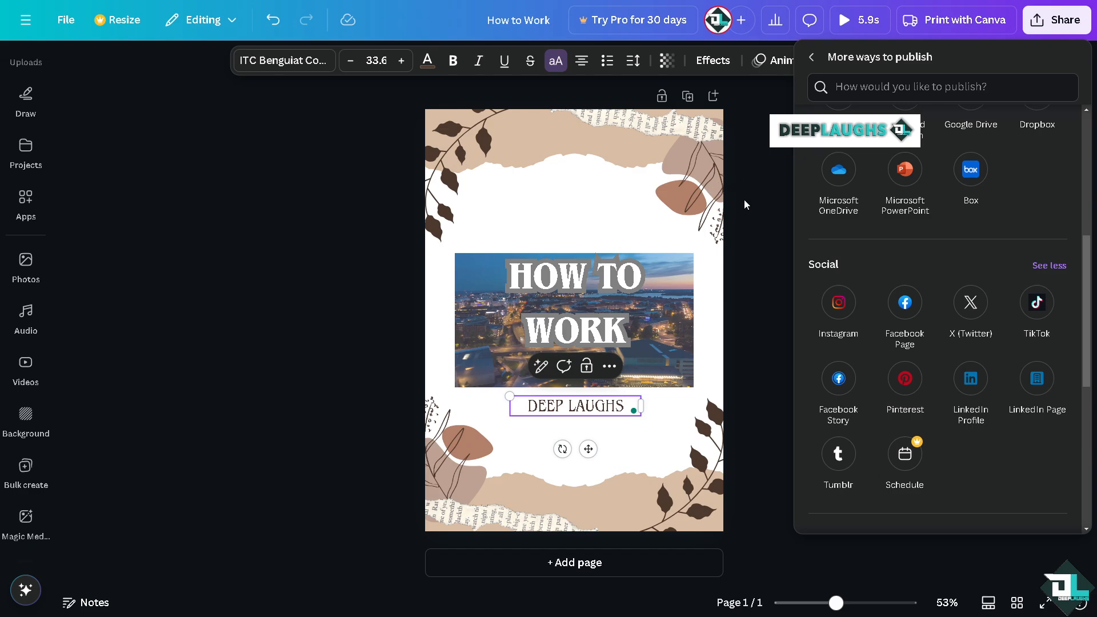
Step: Reopen the sharing options and examine the file types available for downloading the design
{"action": "left_click", "coordinate": [1063, 24]}
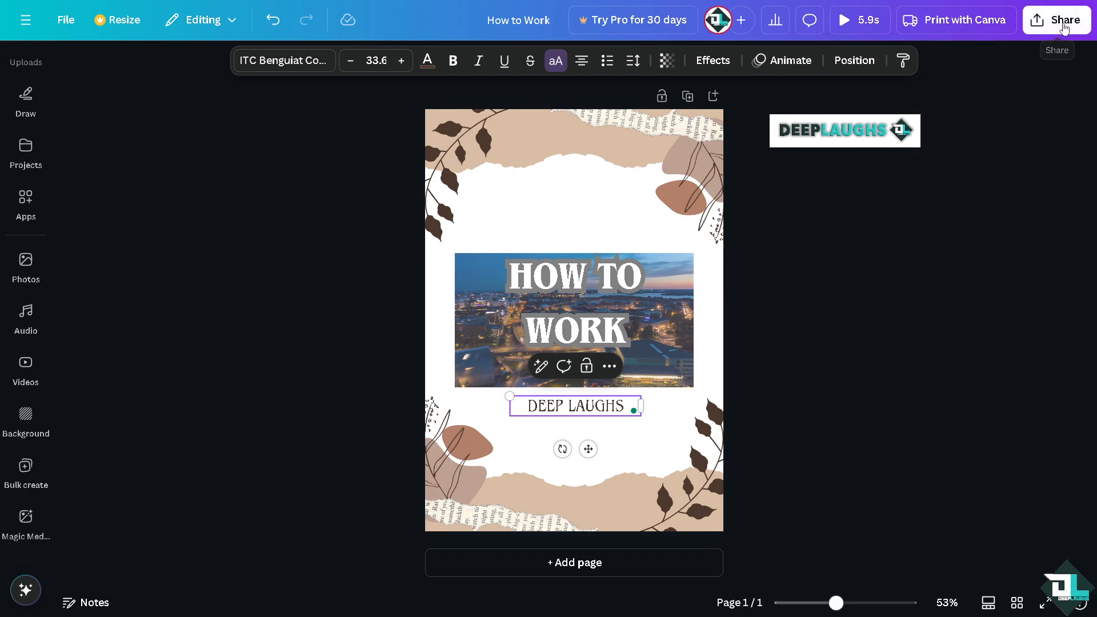
{"action": "left_click", "coordinate": [1064, 26]}
{"action": "left_click", "coordinate": [850, 318]}
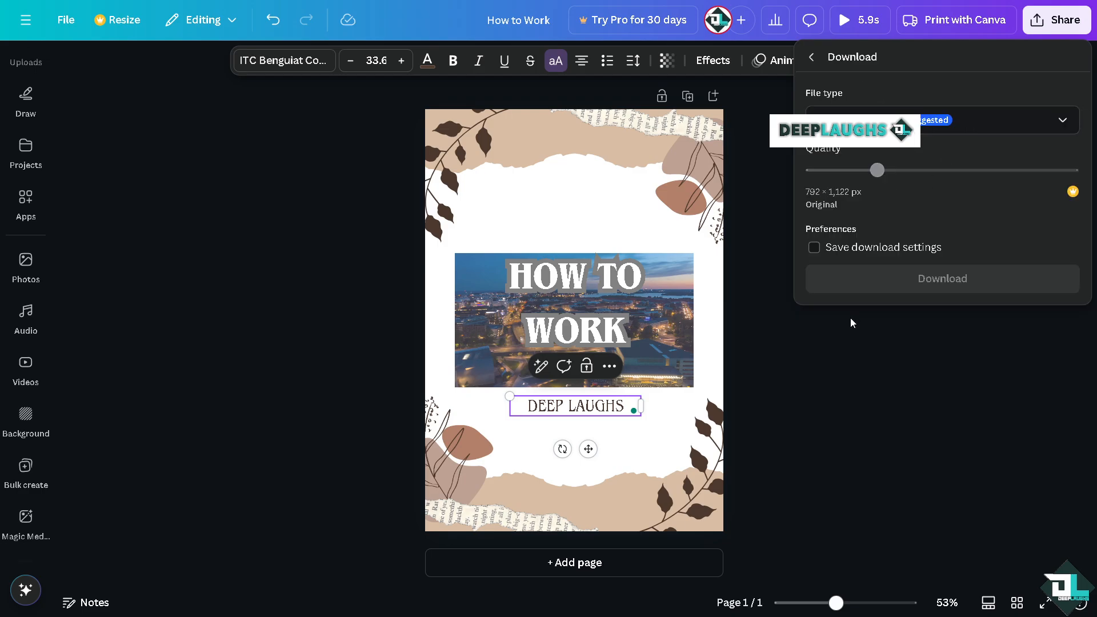
{"action": "left_click", "coordinate": [962, 121]}
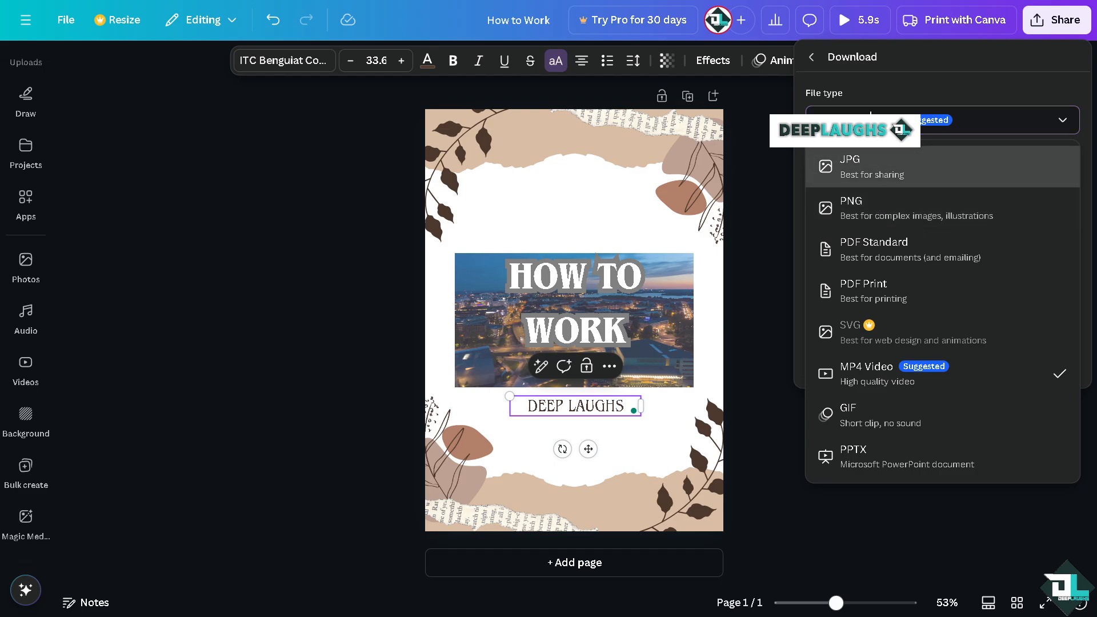
{"action": "left_click", "coordinate": [811, 57]}
{"action": "left_click", "coordinate": [811, 56]}
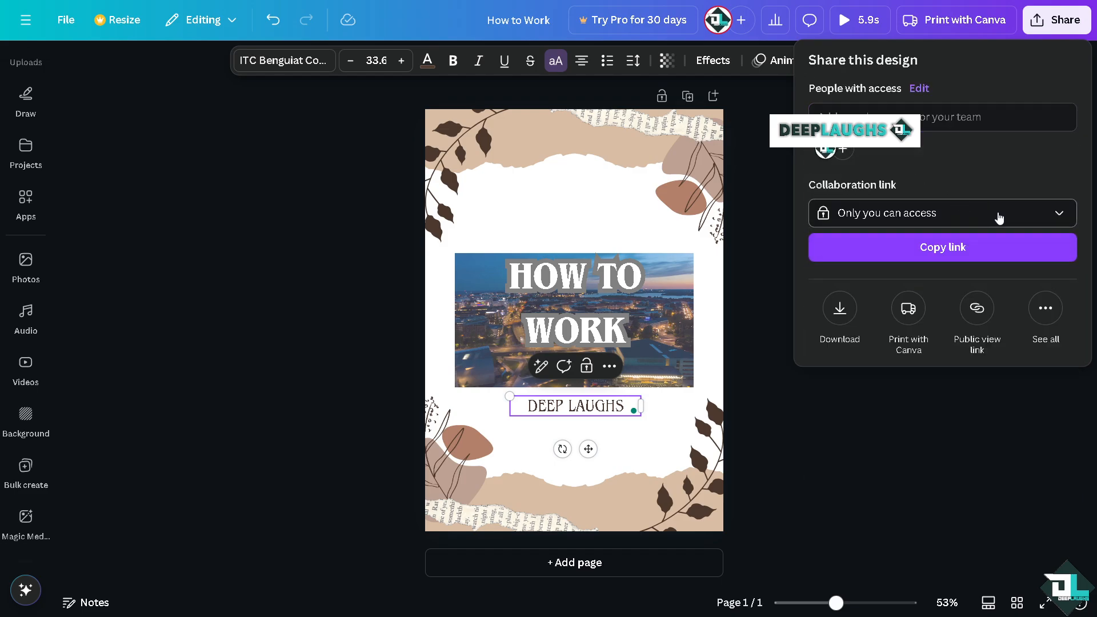
Step: Check the collaboration link's access choices and review the download file types once more
{"action": "left_click", "coordinate": [999, 217]}
{"action": "left_click", "coordinate": [954, 211]}
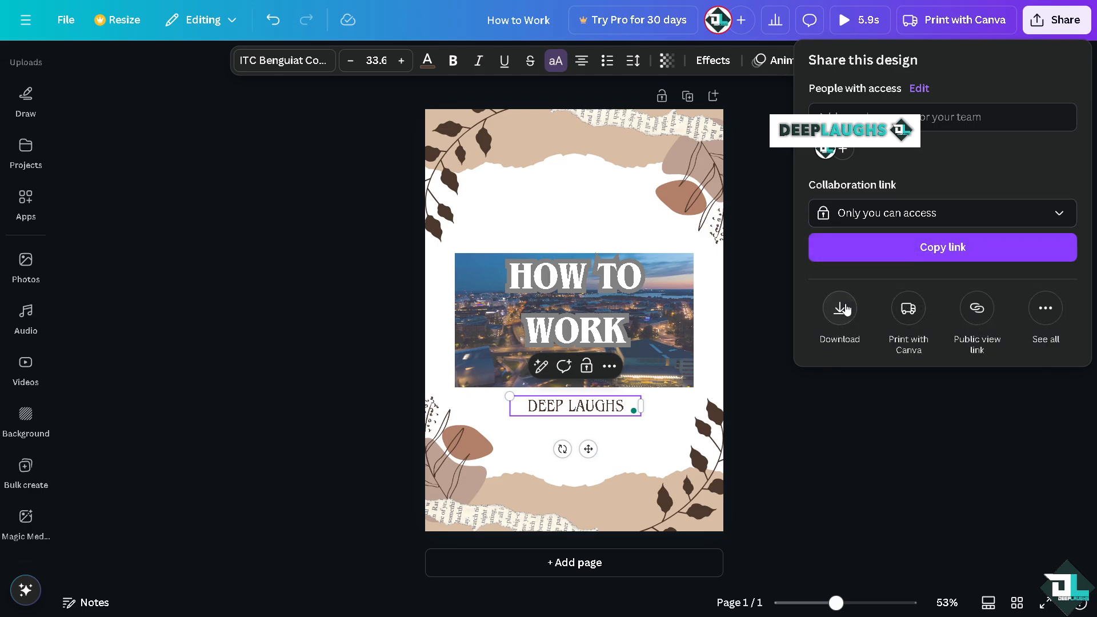
{"action": "left_click", "coordinate": [839, 308]}
{"action": "left_click", "coordinate": [998, 123]}
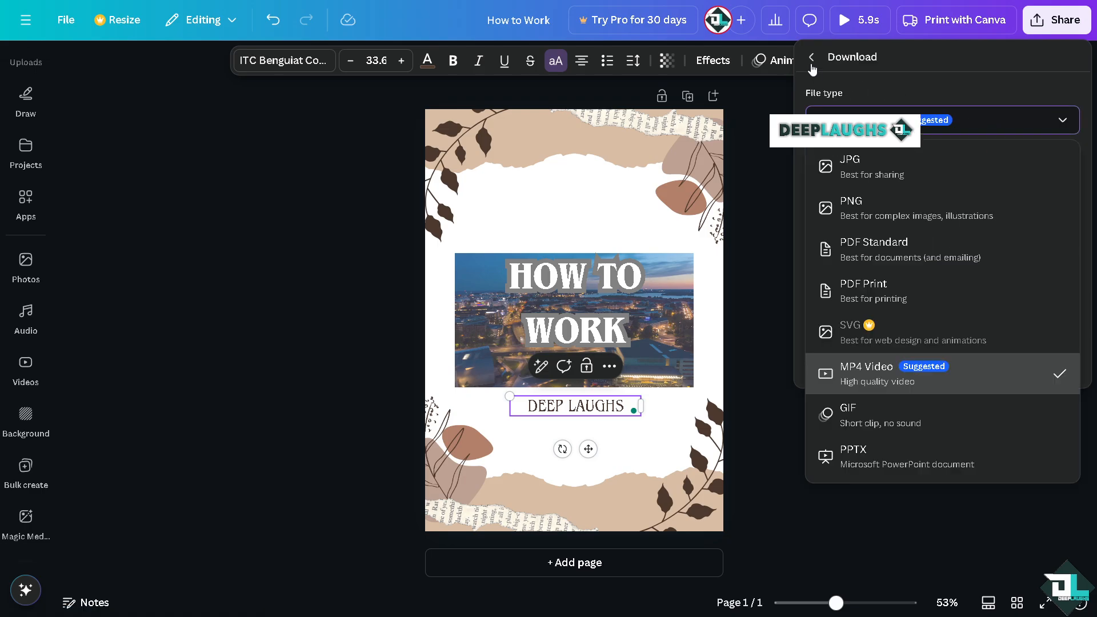
{"action": "left_click", "coordinate": [812, 58]}
{"action": "left_click", "coordinate": [812, 58]}
Step: Browse the full publishing list for places to save the design
{"action": "left_click", "coordinate": [1035, 320]}
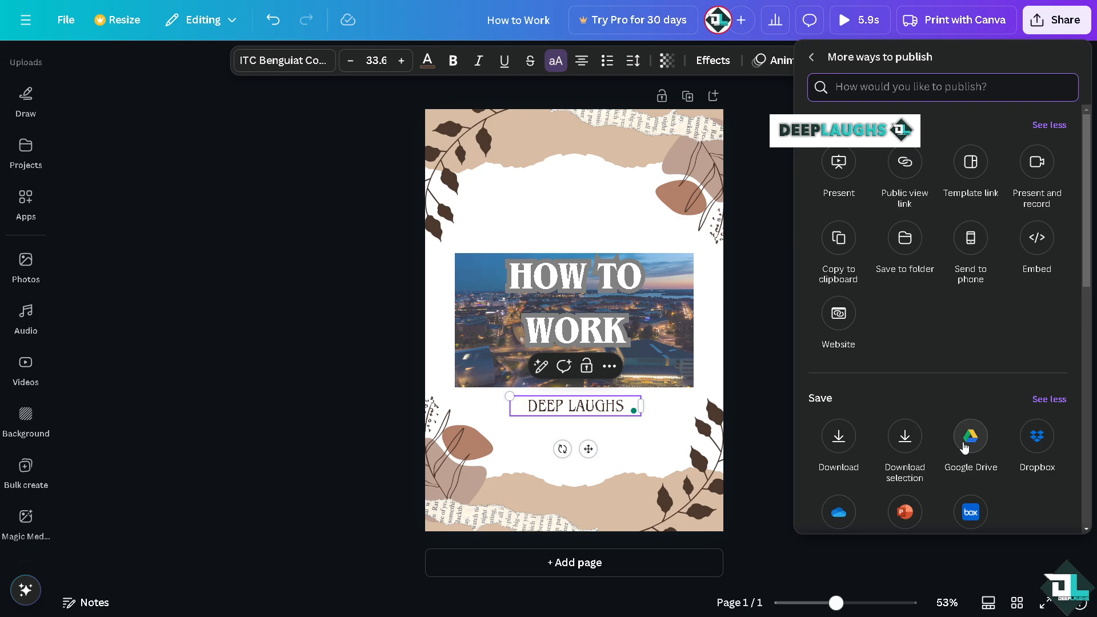
{"action": "scroll", "coordinate": [1028, 440], "scroll_direction": "down", "scroll_amount": 2}
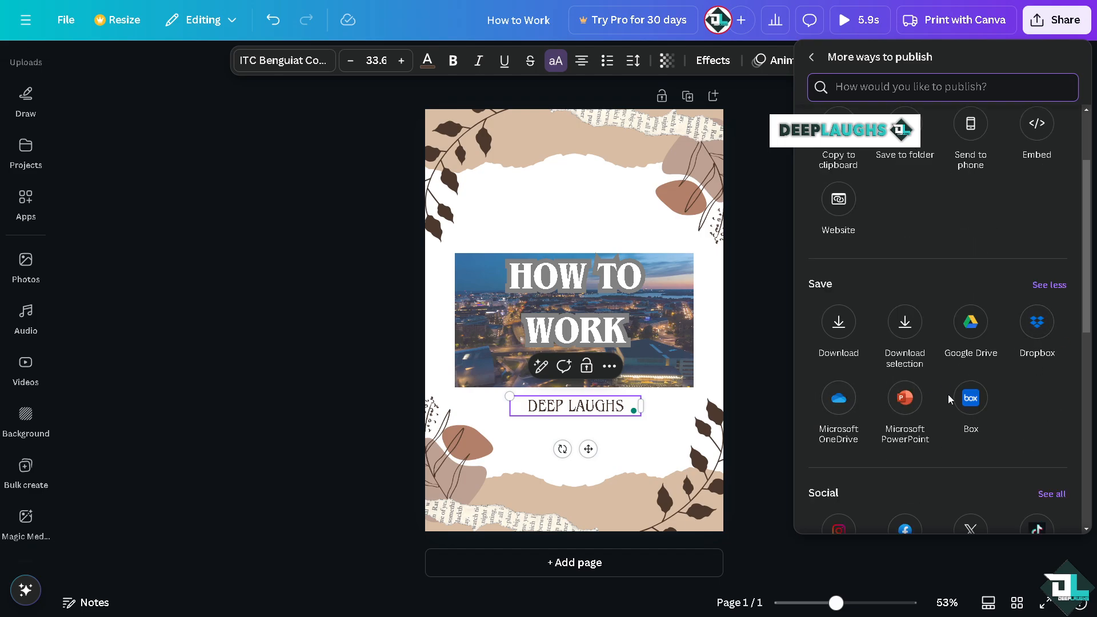